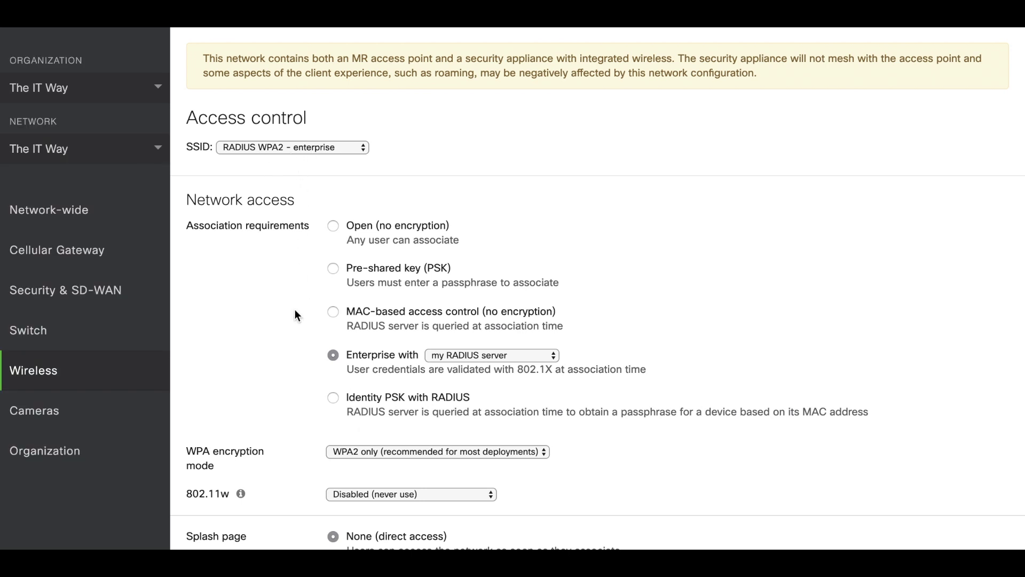
Scroll down the Access control page of the RADIUS WPA2 - enterprise SSID.
{"action": "scroll", "coordinate": [295, 309], "scroll_direction": "down", "scroll_amount": 13}
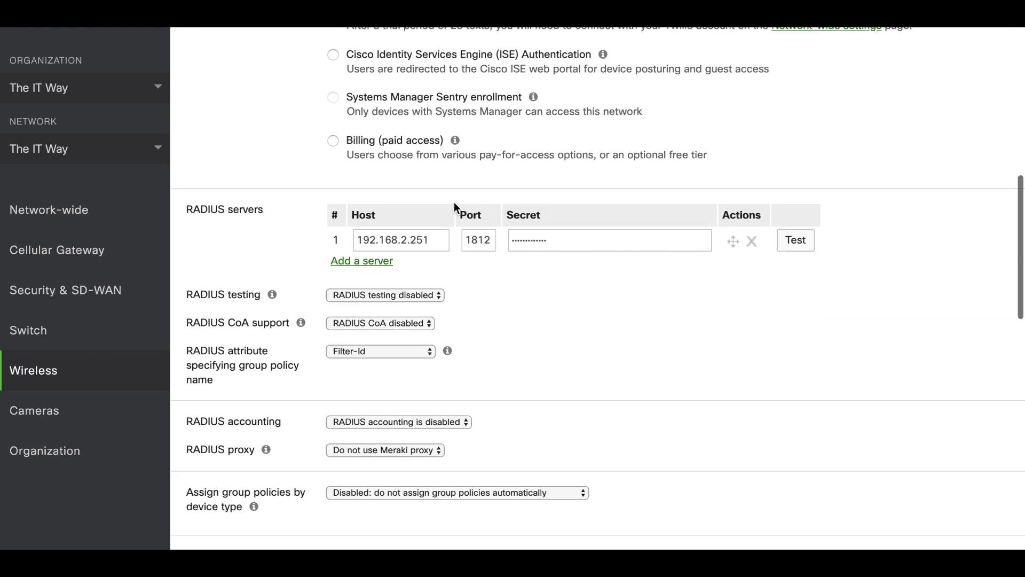
Test RADIUS server 192.168.2.251:1812 with the test account's username and password.
{"action": "left_click", "coordinate": [796, 241]}
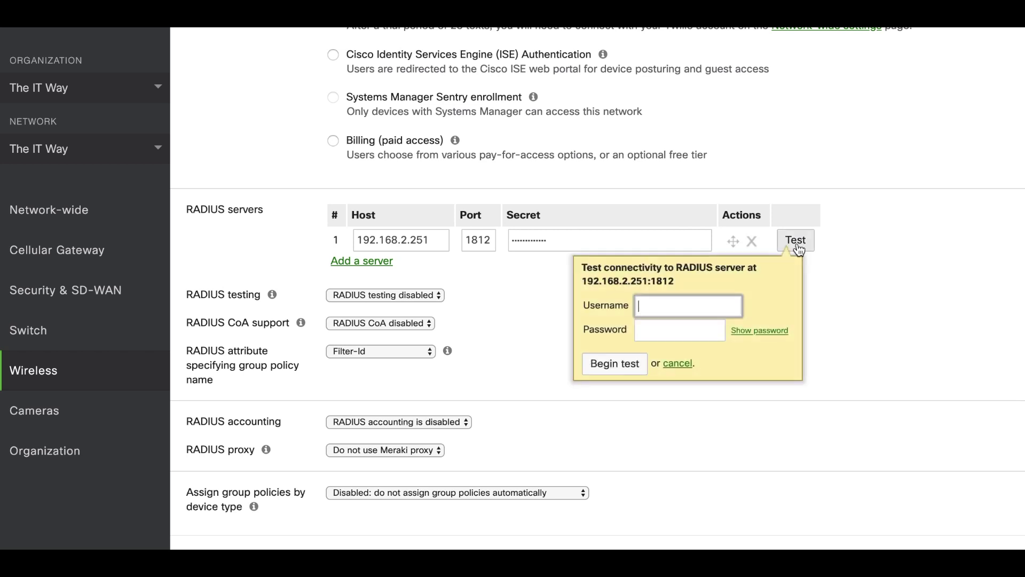
{"action": "type", "text": "janedoe"}
{"action": "key", "text": "Tab"}
{"action": "type", "text": "*******"}
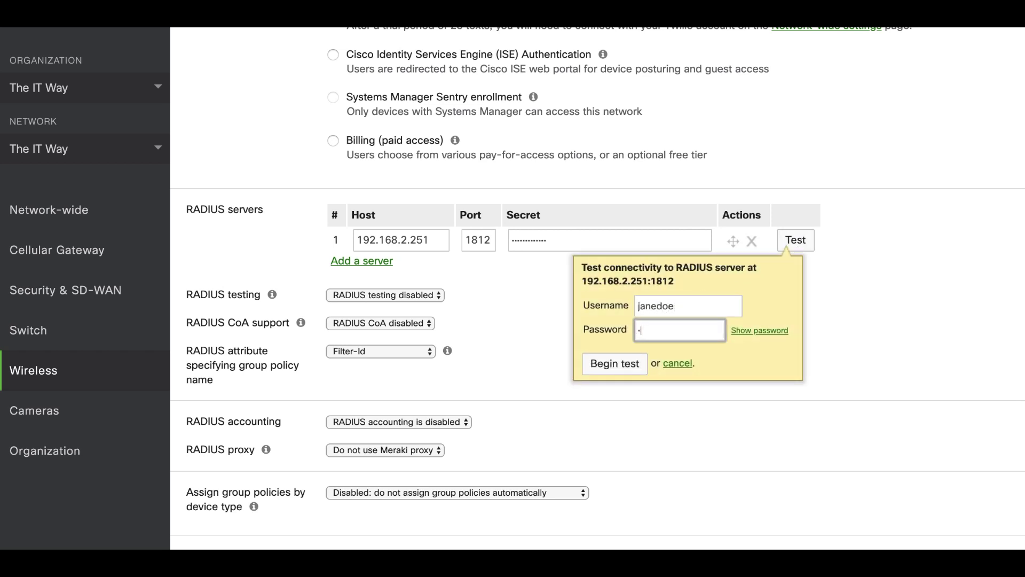
{"action": "type", "text": "****"}
{"action": "left_click", "coordinate": [626, 365]}
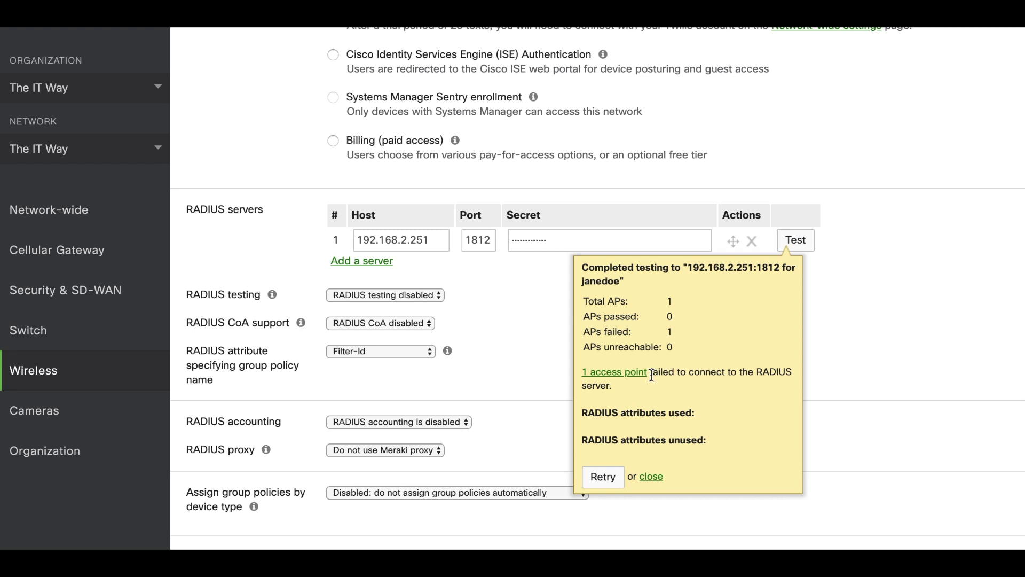
Highlight the result saying 1 access point failed to connect.
{"action": "left_click_drag", "start_coordinate": [661, 373], "coordinate": [705, 394]}
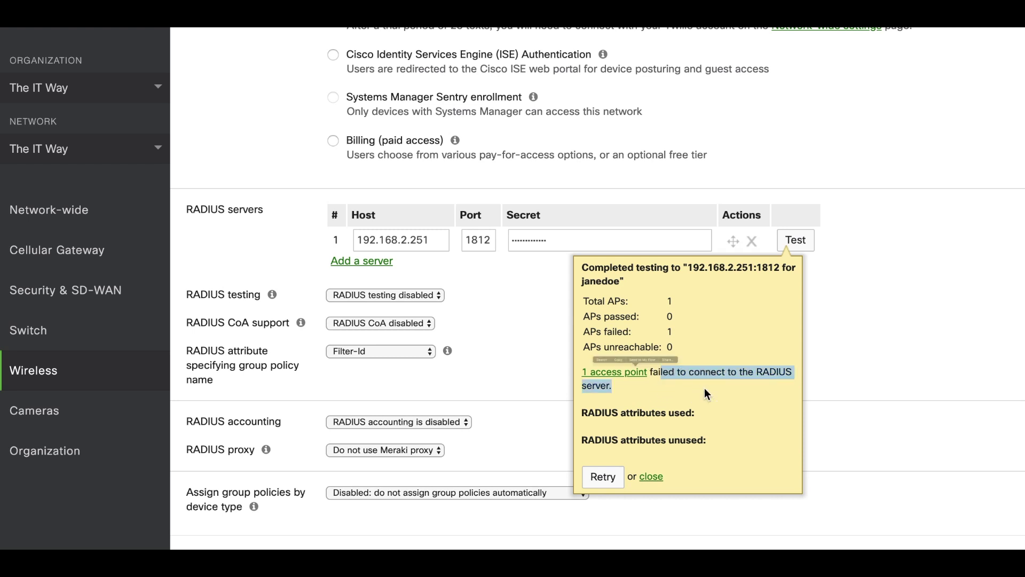
{"action": "left_click", "coordinate": [689, 379]}
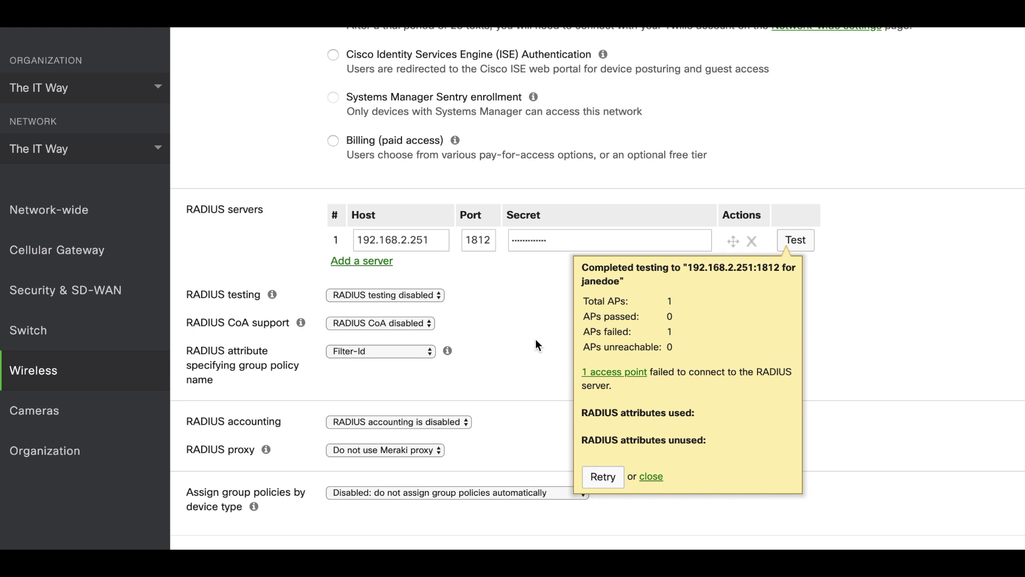
{"action": "mouse_move", "coordinate": [131, 331]}
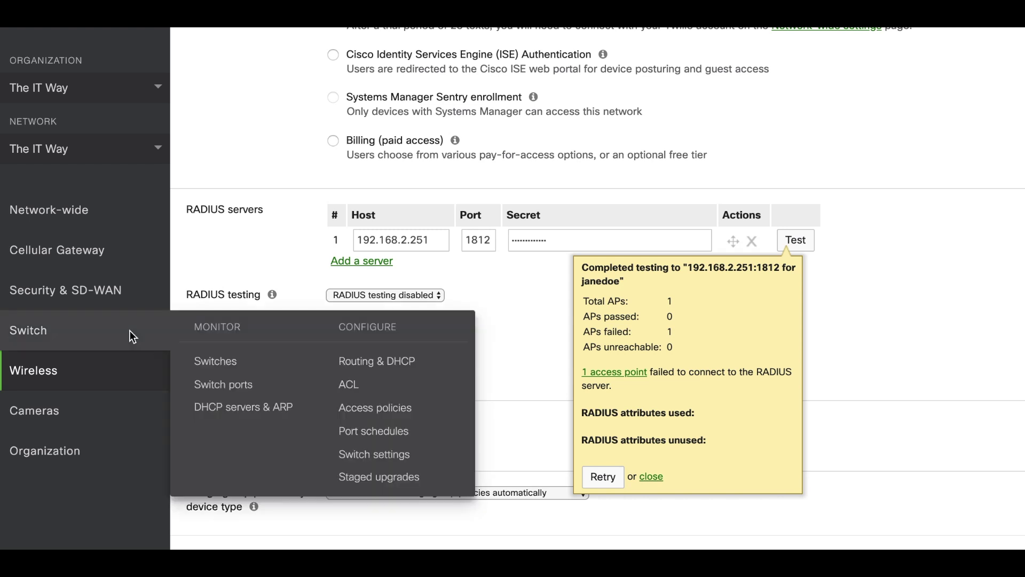
Test 192.168.2.251:1812 from the switch access policy with the test username and password; 1 switch fails.
{"action": "left_click", "coordinate": [371, 417]}
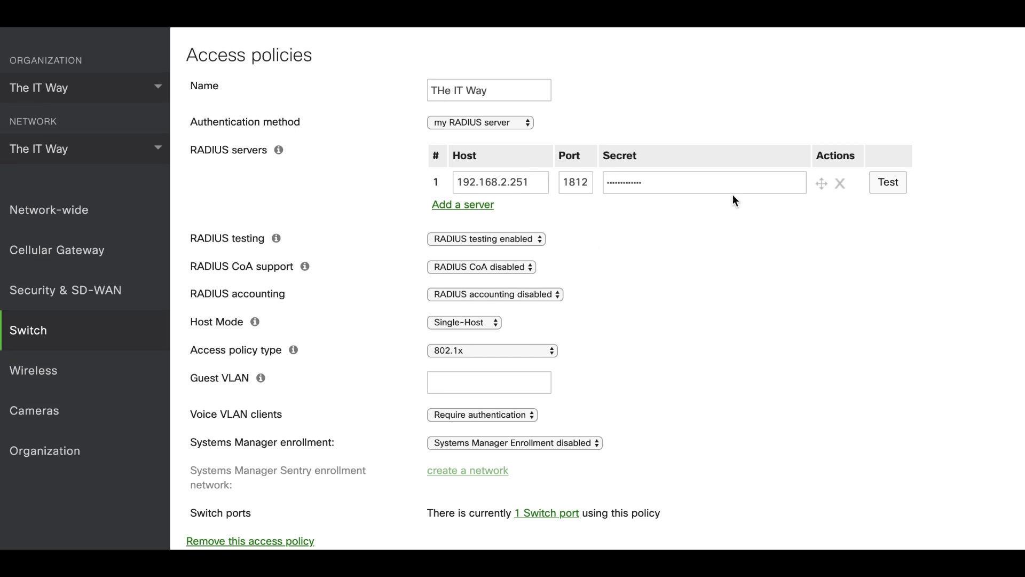
{"action": "left_click", "coordinate": [889, 183]}
{"action": "type", "text": "janedoe"}
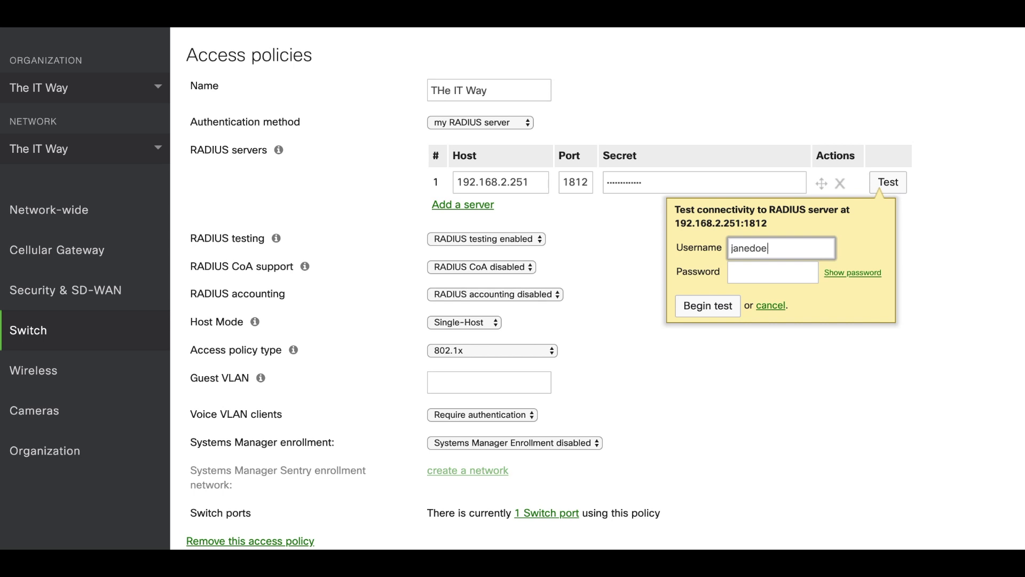
{"action": "key", "text": "Tab"}
{"action": "type", "text": "password"}
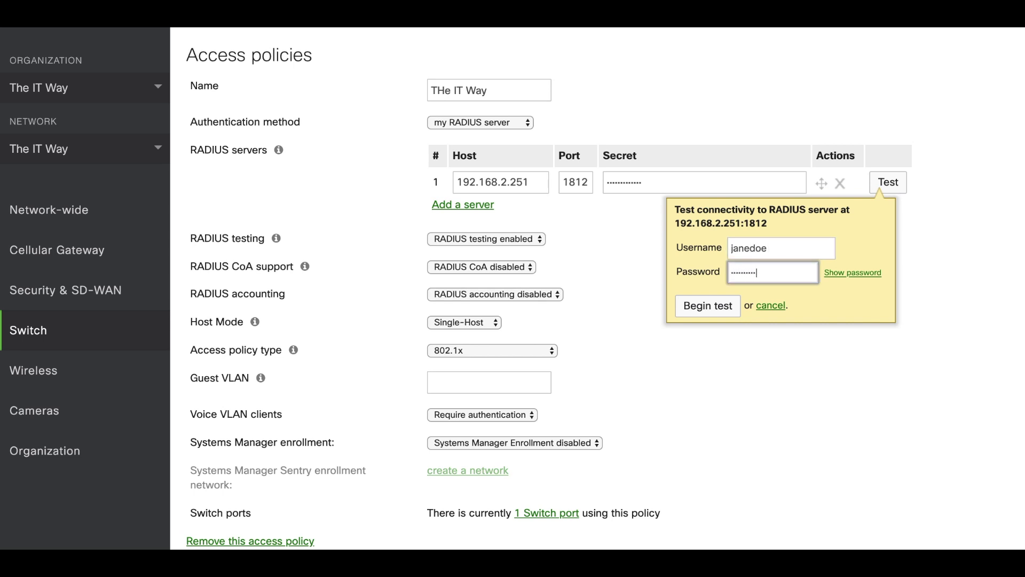
{"action": "left_click", "coordinate": [705, 307]}
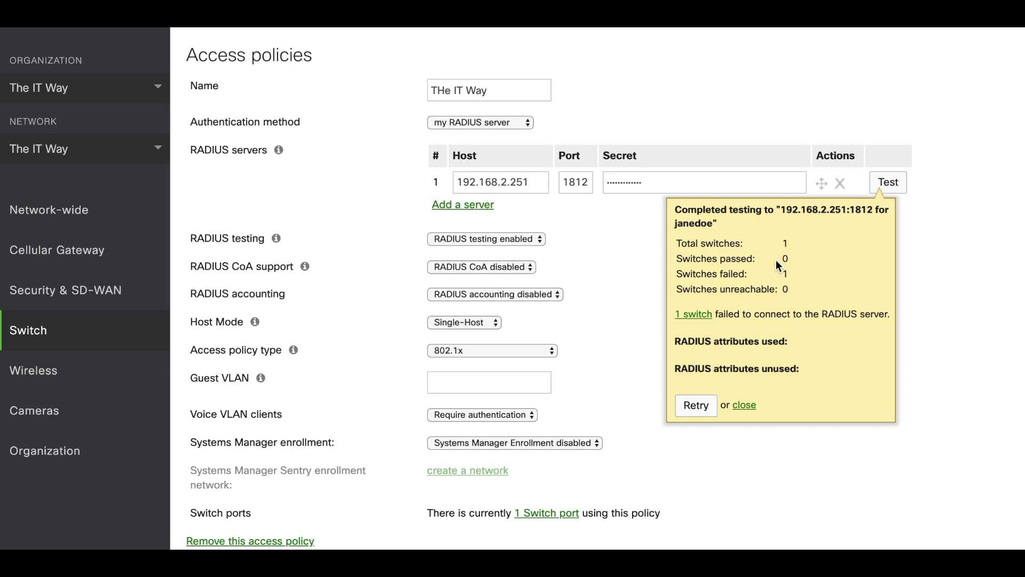
{"action": "left_click_drag", "start_coordinate": [722, 314], "coordinate": [804, 315]}
{"action": "left_click", "coordinate": [832, 318]}
Open Network-wide Packet capture in a new browser tab.
{"action": "mouse_move", "coordinate": [131, 210]}
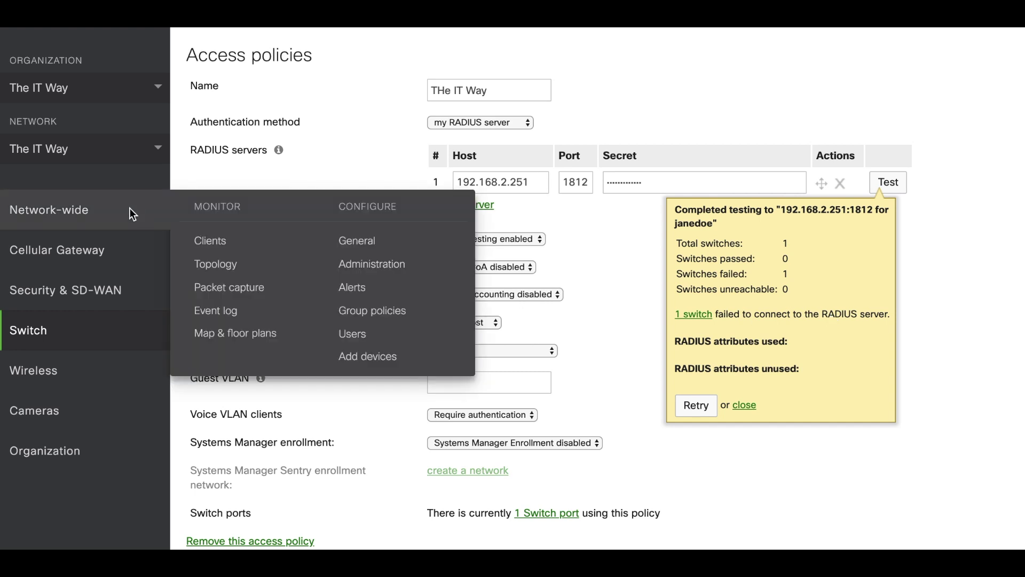
{"action": "right_click", "coordinate": [216, 287]}
{"action": "left_click", "coordinate": [257, 290]}
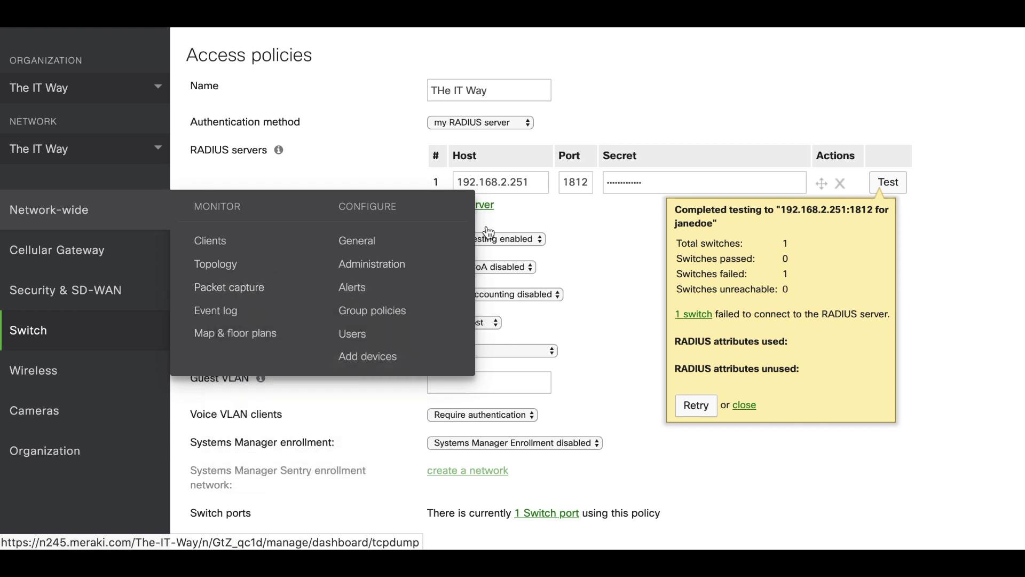
{"action": "key", "text": "ctrl+Tab"}
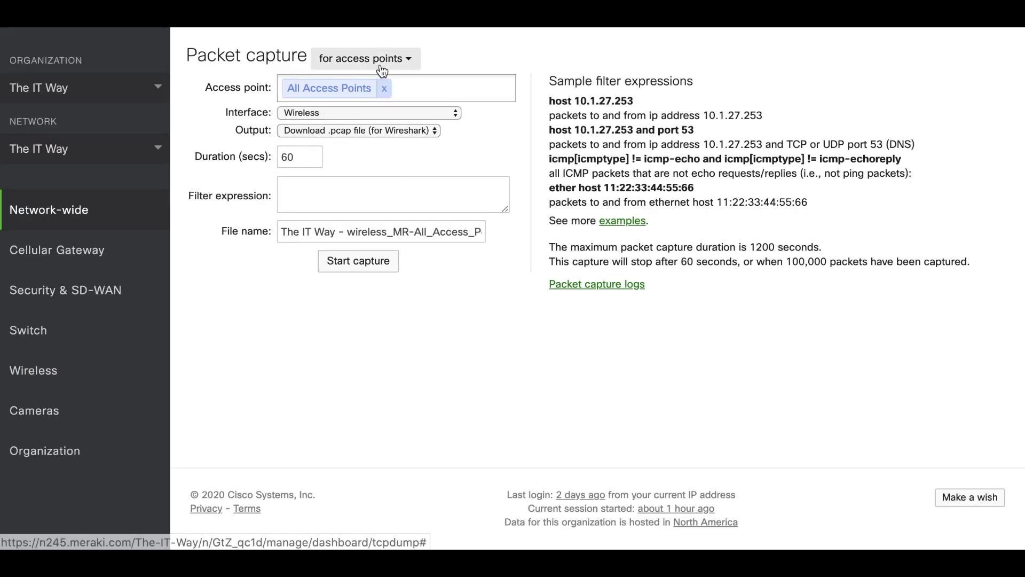
Start a packet capture on the Wired interface of all access points.
{"action": "left_click", "coordinate": [370, 112]}
{"action": "left_click", "coordinate": [366, 125]}
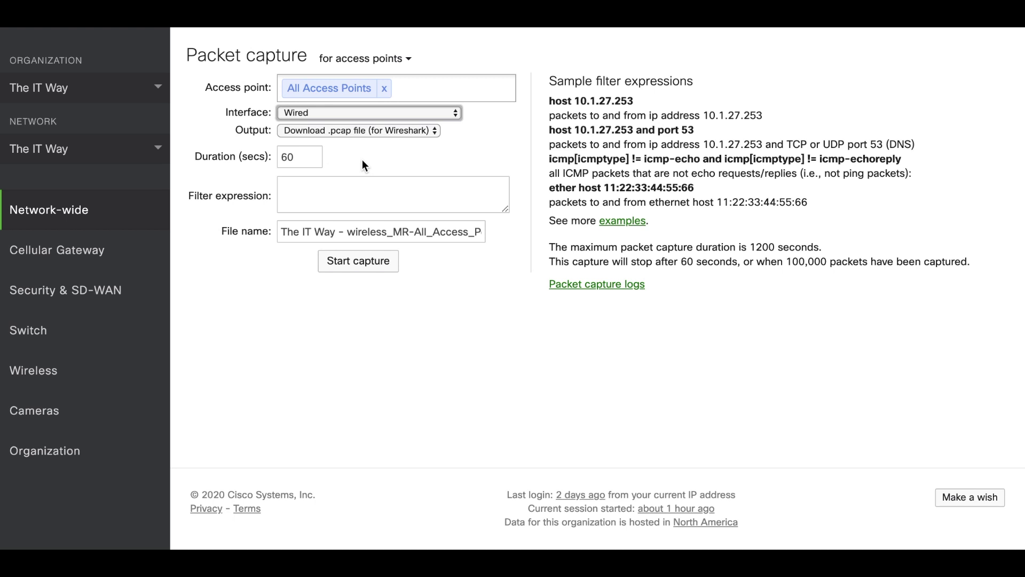
{"action": "left_click", "coordinate": [362, 261]}
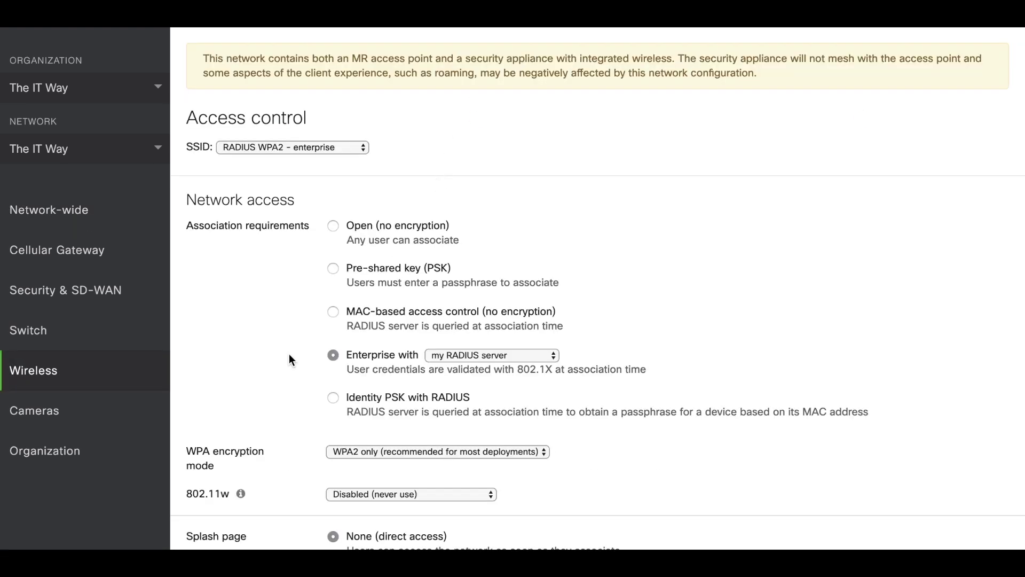
{"action": "scroll", "coordinate": [289, 354], "scroll_direction": "down", "scroll_amount": 14}
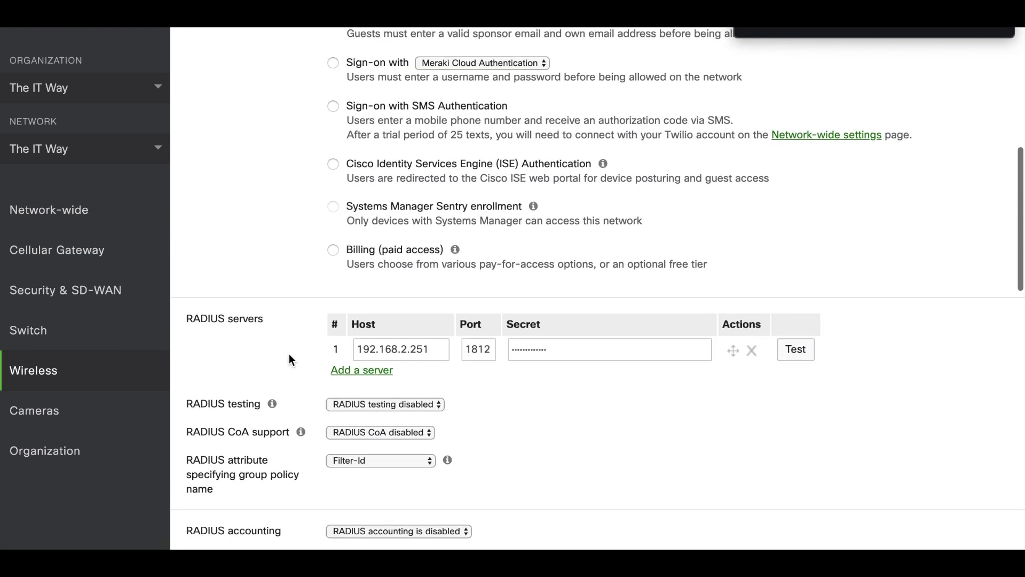
Run the SSID's RADIUS test with the test credentials, then retry it during the capture.
{"action": "left_click", "coordinate": [785, 261]}
{"action": "left_click", "coordinate": [699, 316]}
{"action": "type", "text": "janedoe"}
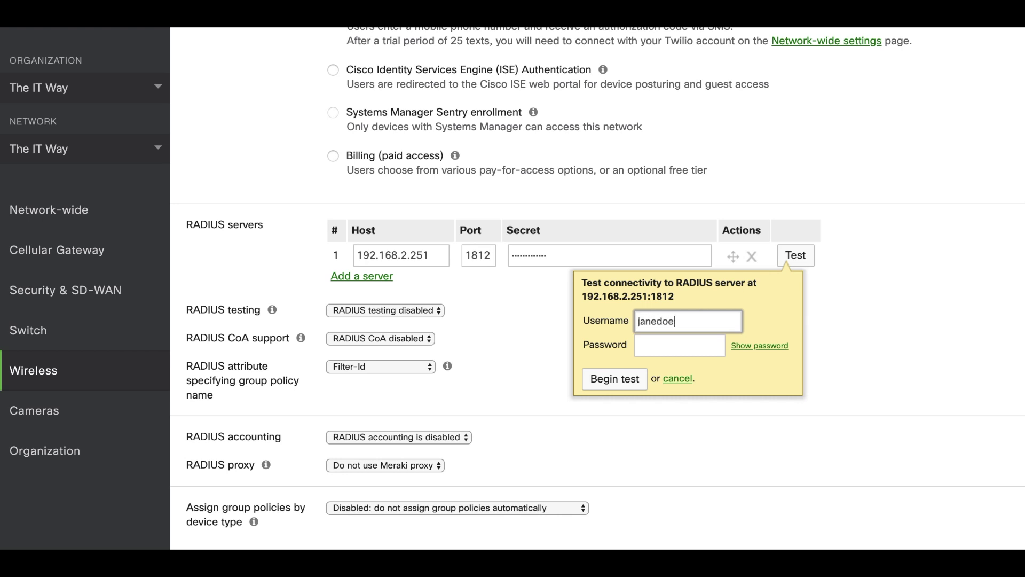
{"action": "left_click", "coordinate": [702, 349]}
{"action": "type", "text": "•••••••"}
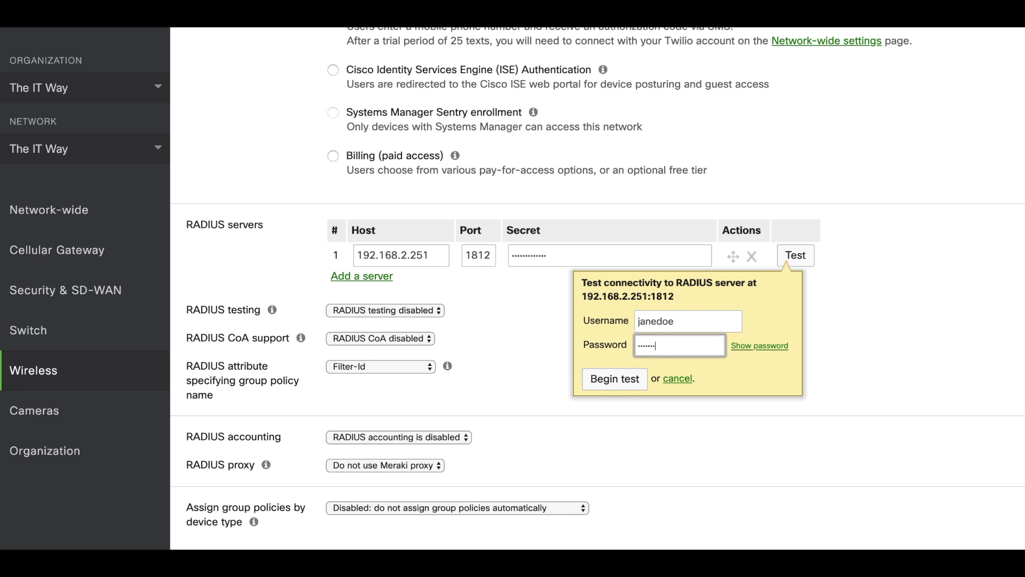
{"action": "type", "text": "•"}
{"action": "left_click", "coordinate": [622, 380]}
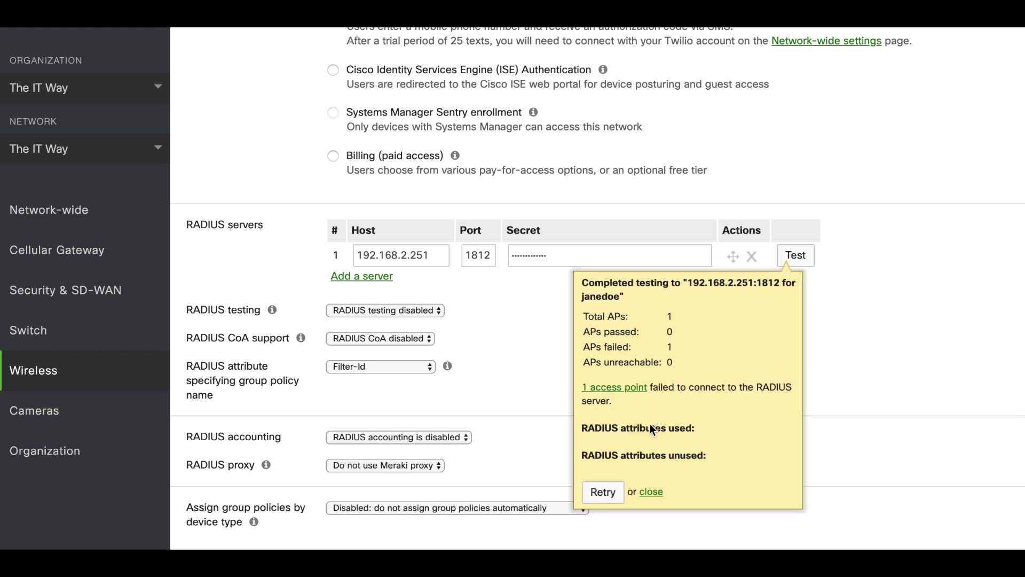
{"action": "left_click", "coordinate": [605, 490]}
{"action": "left_click", "coordinate": [615, 379]}
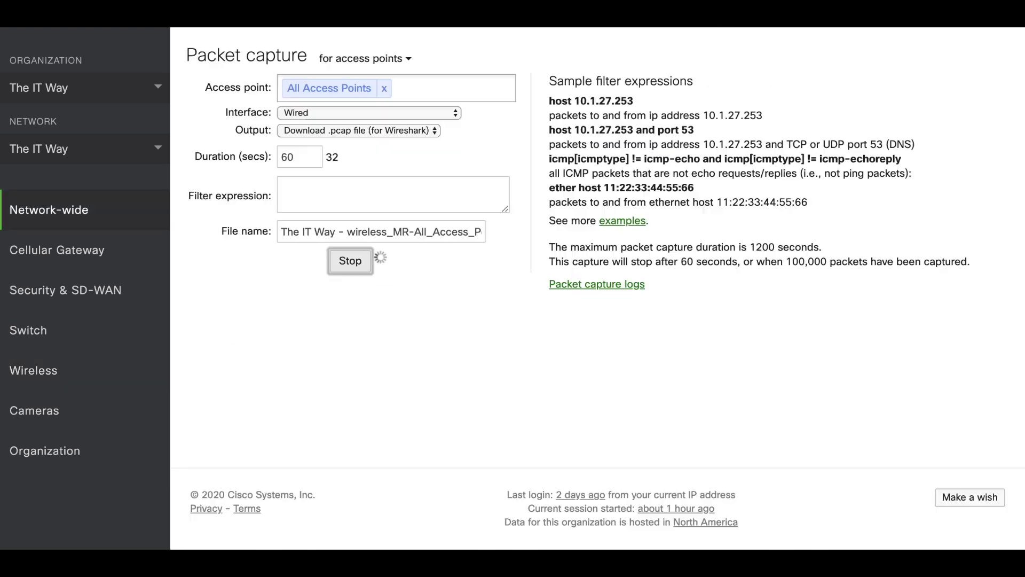
Stop the Meraki capture and apply the 'radius' display filter in Wireshark.
{"action": "left_click", "coordinate": [355, 272]}
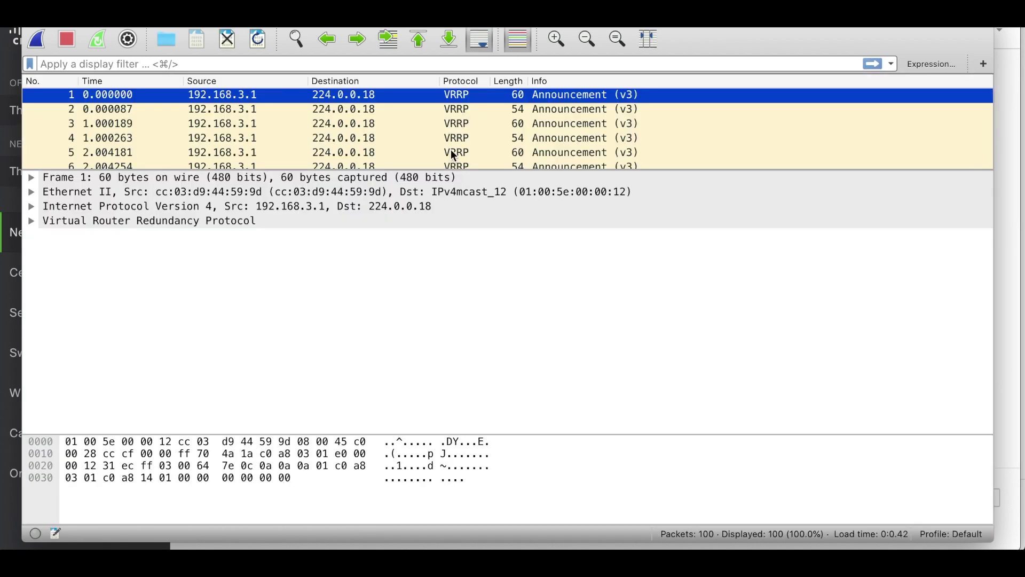
{"action": "left_click_drag", "start_coordinate": [438, 171], "coordinate": [438, 292]}
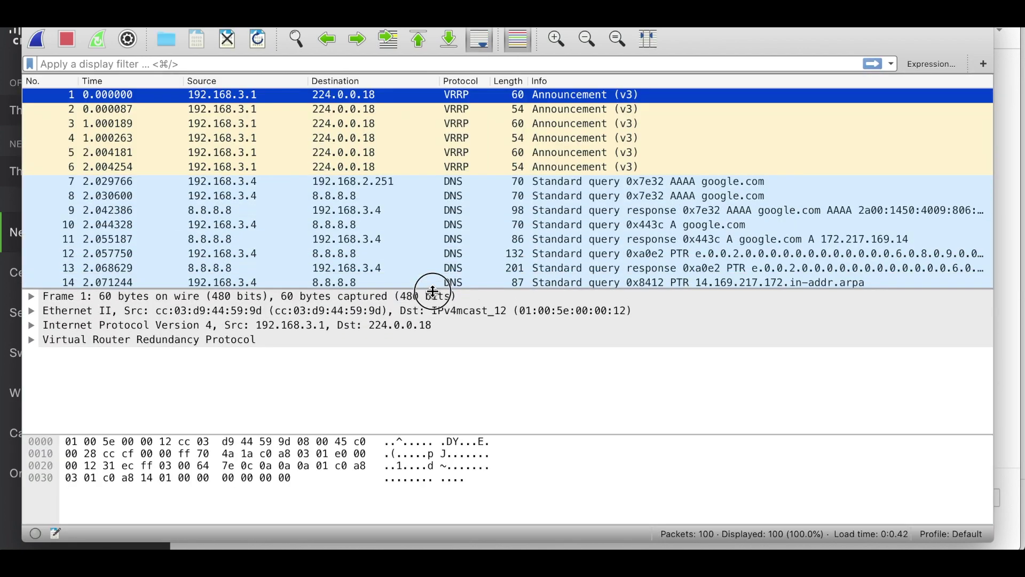
{"action": "left_click", "coordinate": [365, 64]}
{"action": "type", "text": "radius"}
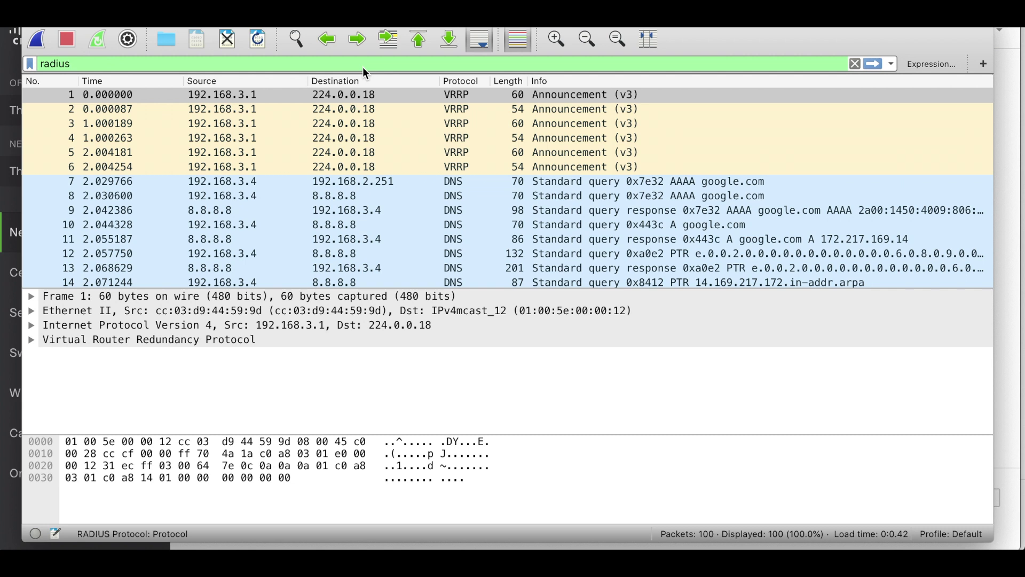
{"action": "key", "text": "Return"}
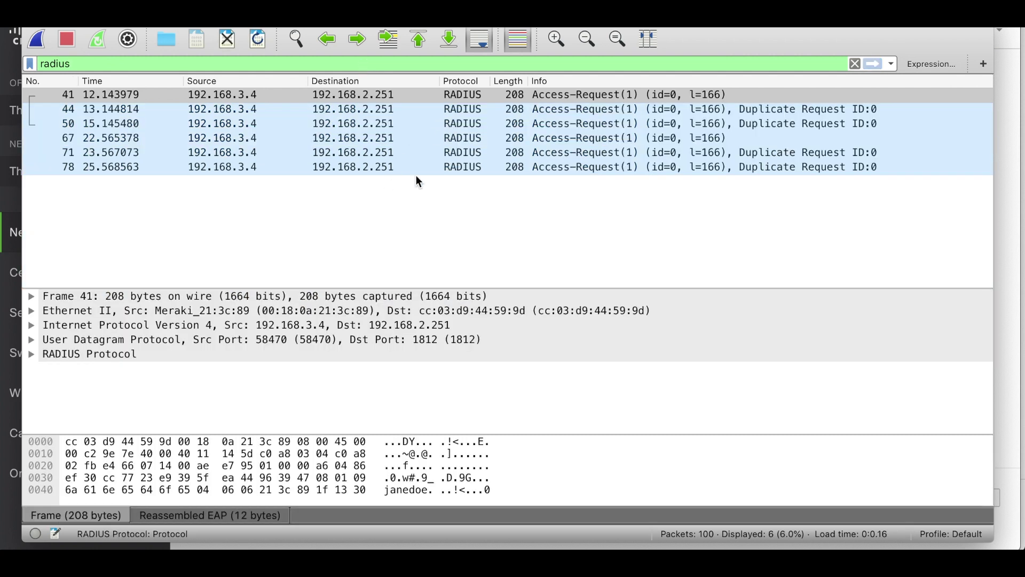
Select packet 41, the first Access-Request from 192.168.3.4 to 192.168.2.251.
{"action": "left_click_drag", "start_coordinate": [311, 290], "coordinate": [325, 203]}
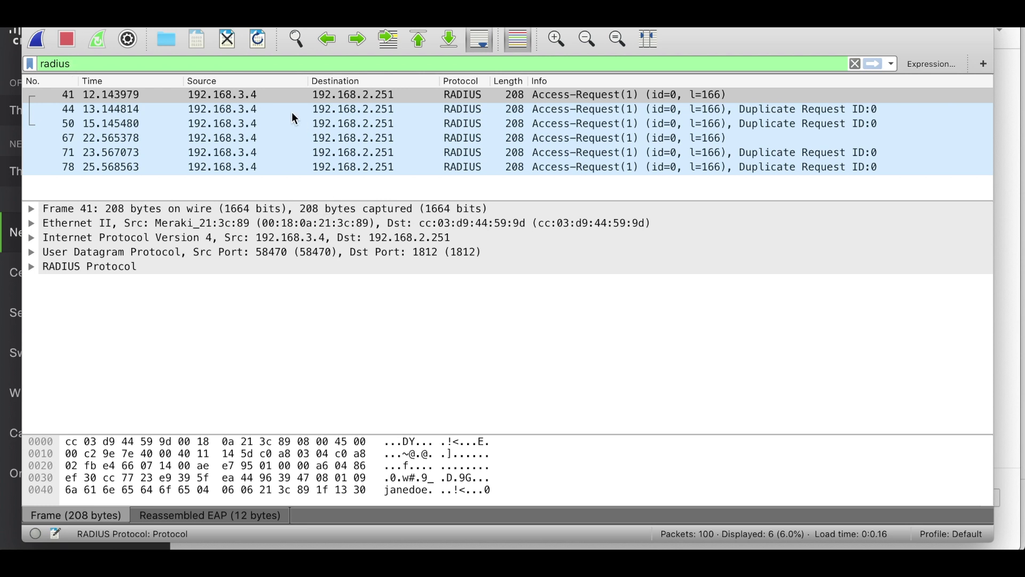
{"action": "left_click", "coordinate": [240, 96]}
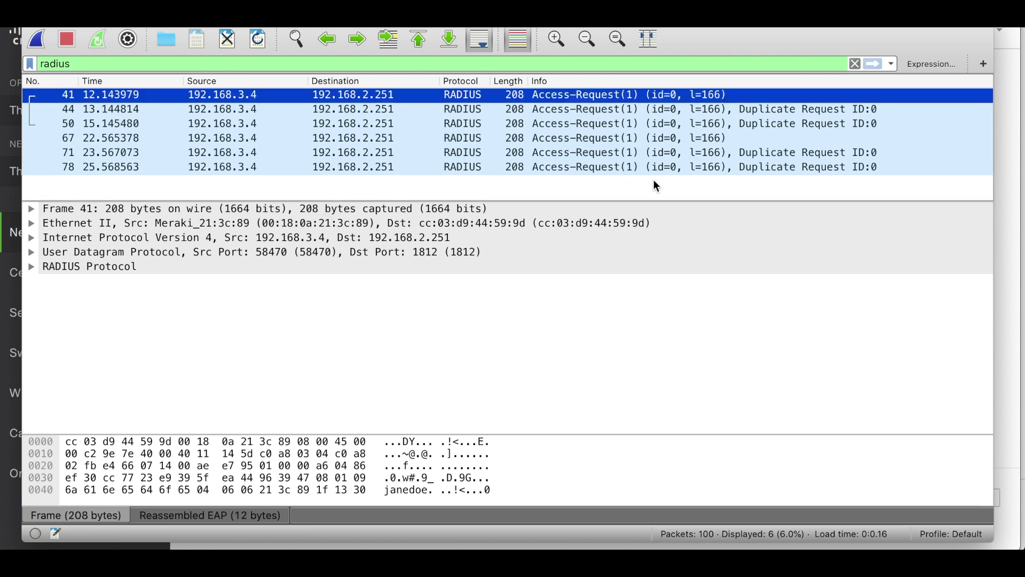
{"action": "left_click", "coordinate": [1011, 218]}
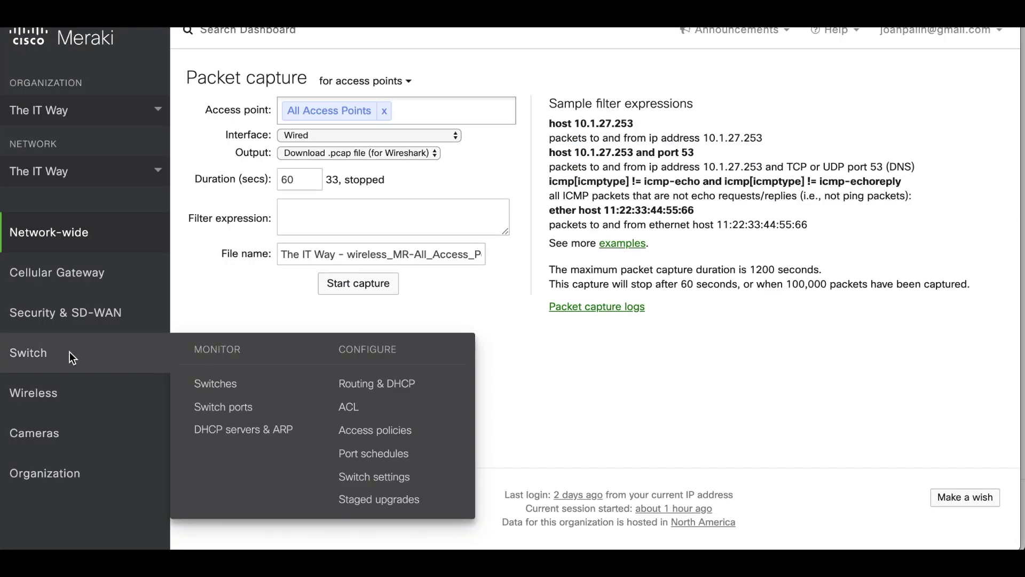
Check the Wireless Access points list showing the MR12 AP at 192.168.3.4, then return to Wireshark.
{"action": "mouse_move", "coordinate": [57, 390]}
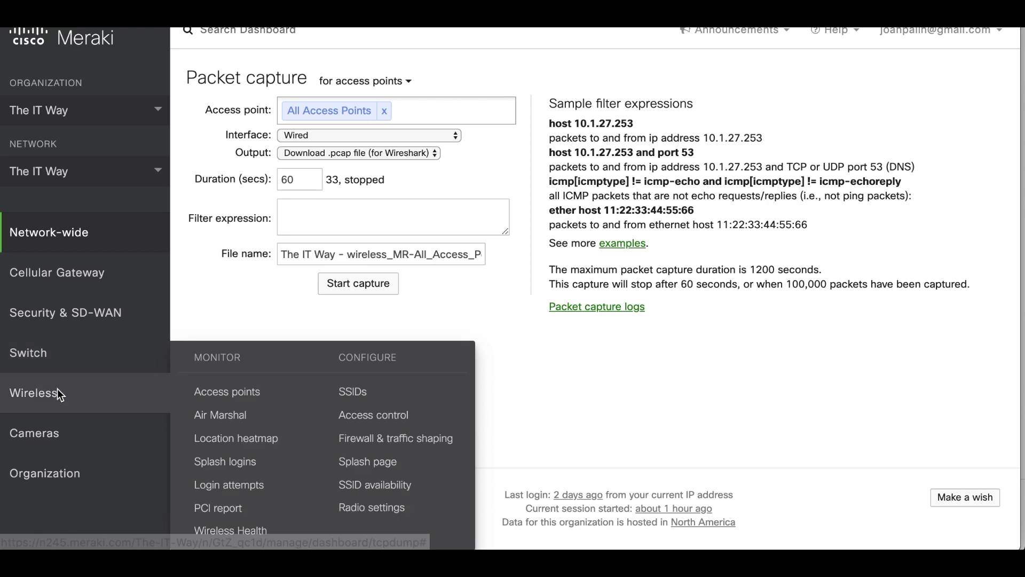
{"action": "left_click", "coordinate": [227, 397]}
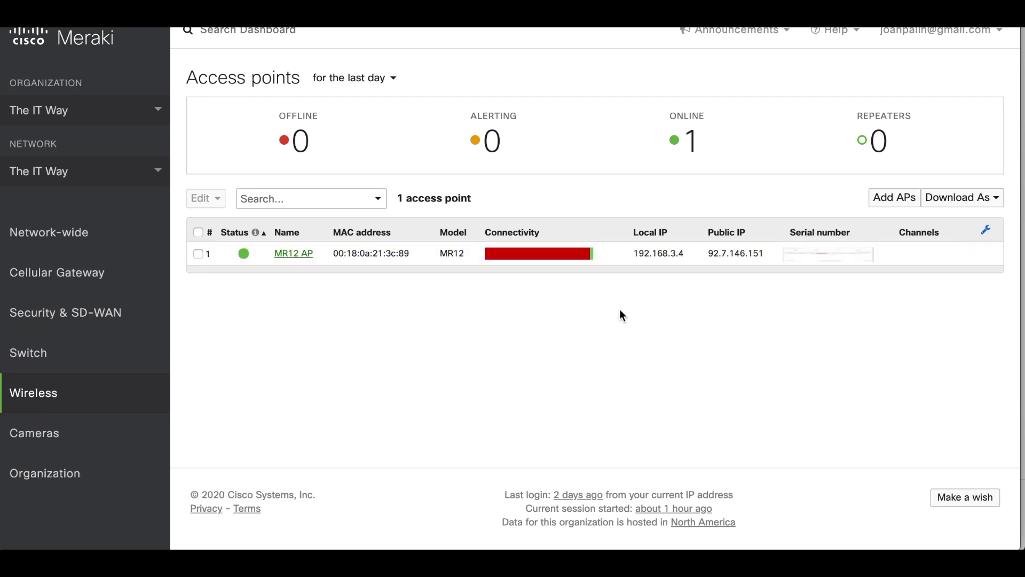
{"action": "key", "text": "alt+Tab"}
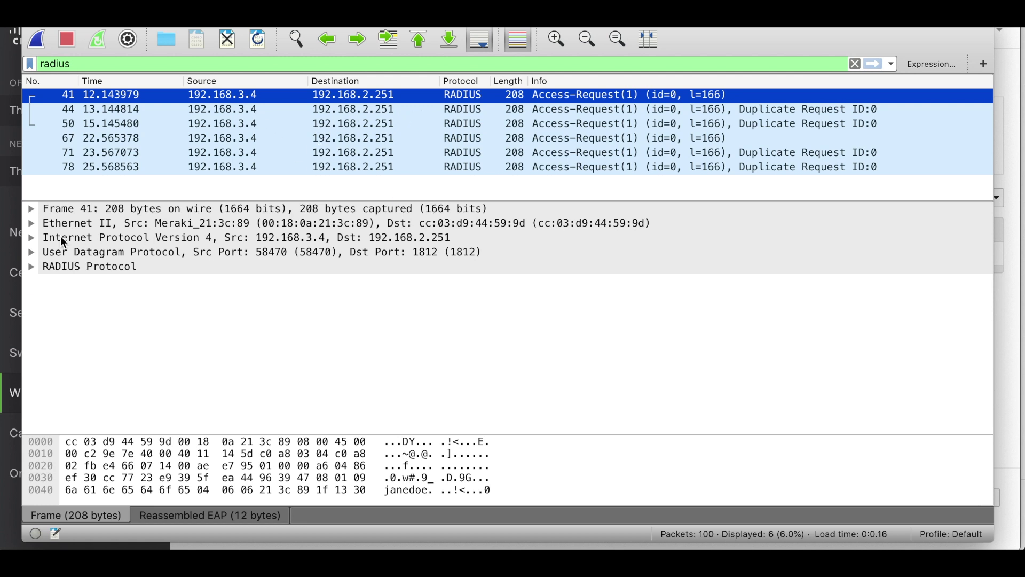
Expand packet 41's RADIUS Protocol and Attribute Value Pairs to show the User-Name attribute.
{"action": "left_click", "coordinate": [33, 265]}
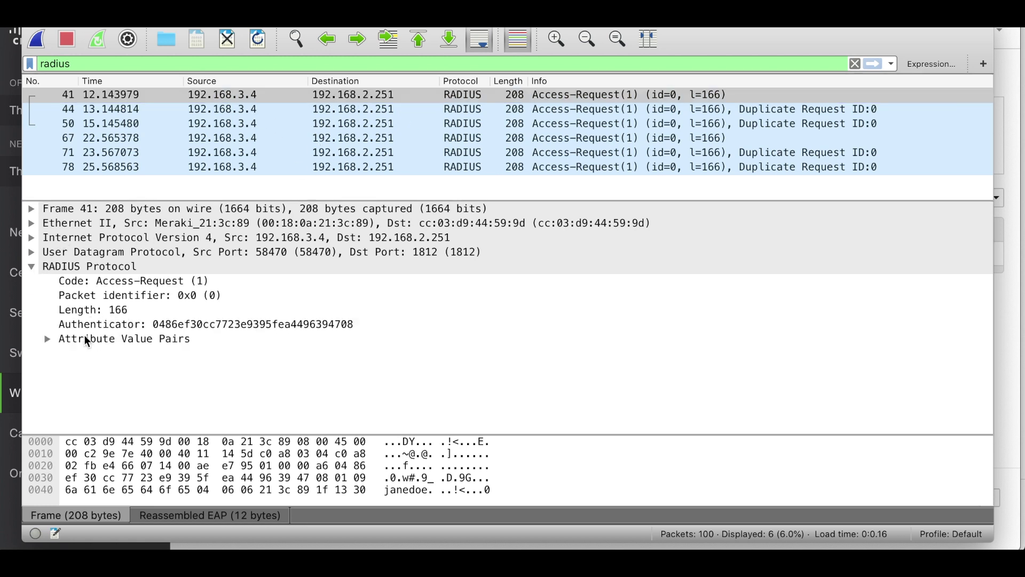
{"action": "left_click", "coordinate": [48, 339]}
{"action": "left_click", "coordinate": [247, 357]}
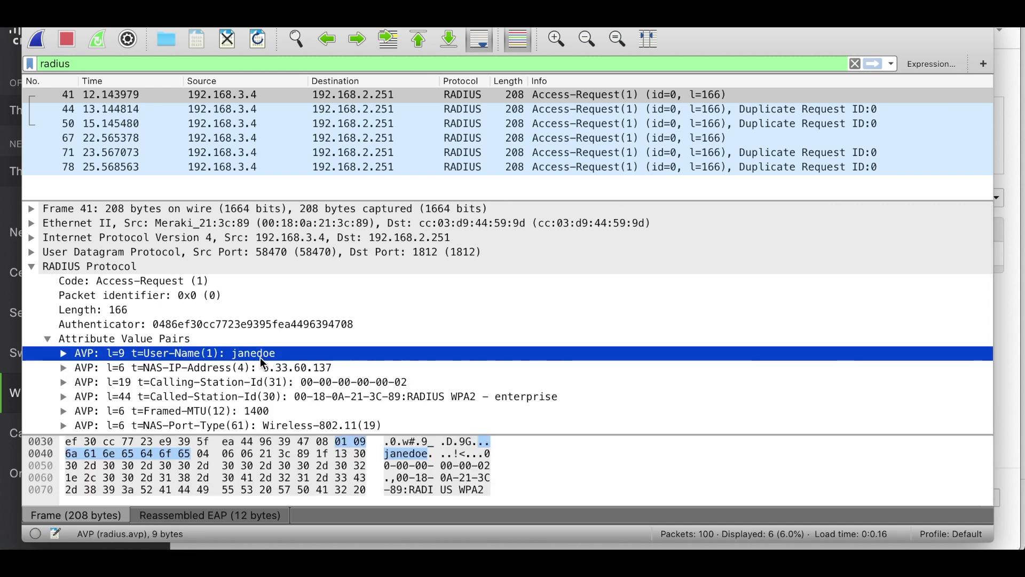
Compare Access-Requests 41 through 78, ending on packet 71's NAS-IP-Address attribute.
{"action": "left_click", "coordinate": [364, 109]}
{"action": "left_click", "coordinate": [351, 127]}
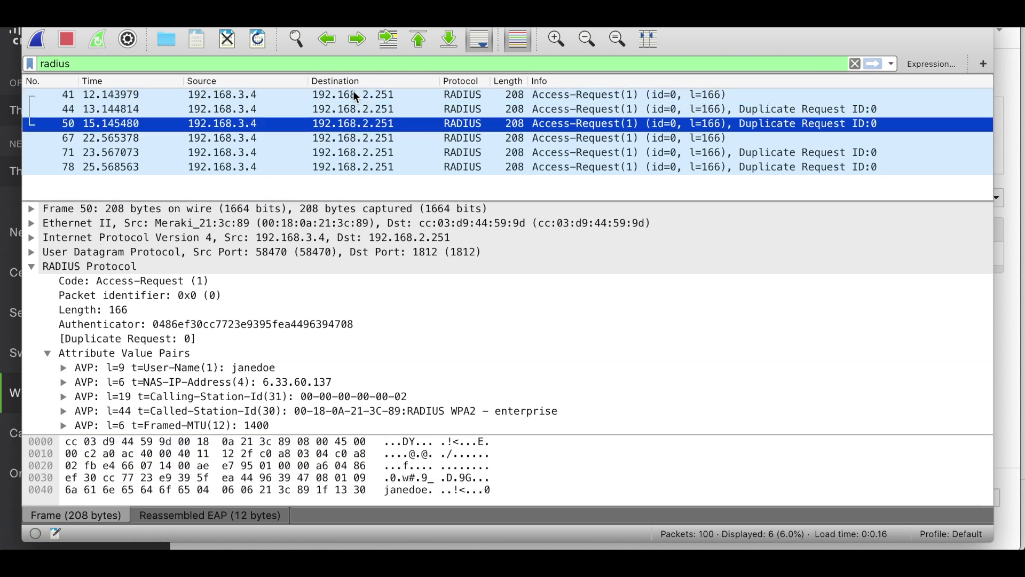
{"action": "left_click", "coordinate": [356, 97]}
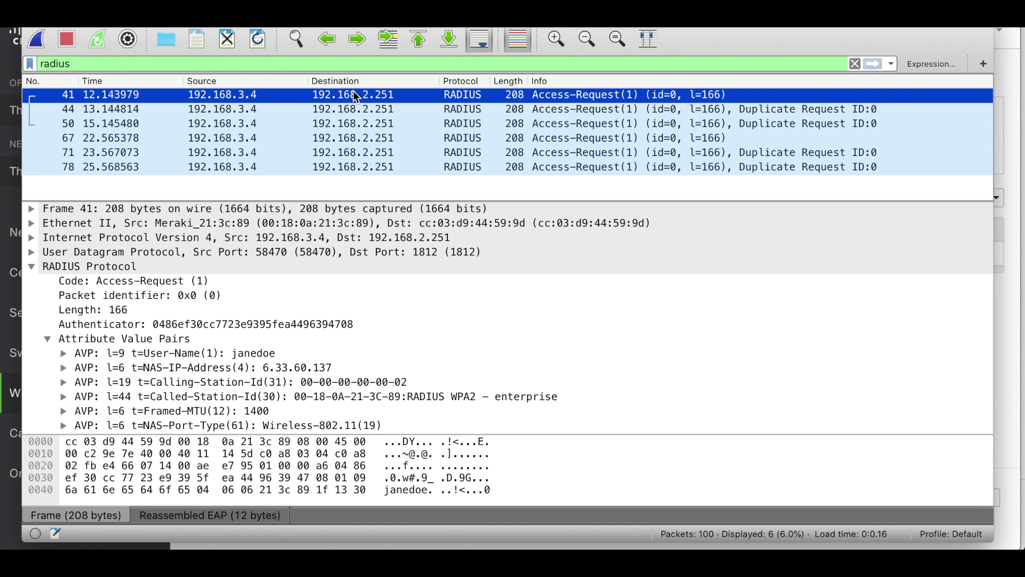
{"action": "key", "text": "Down"}
{"action": "key", "text": "Down"}
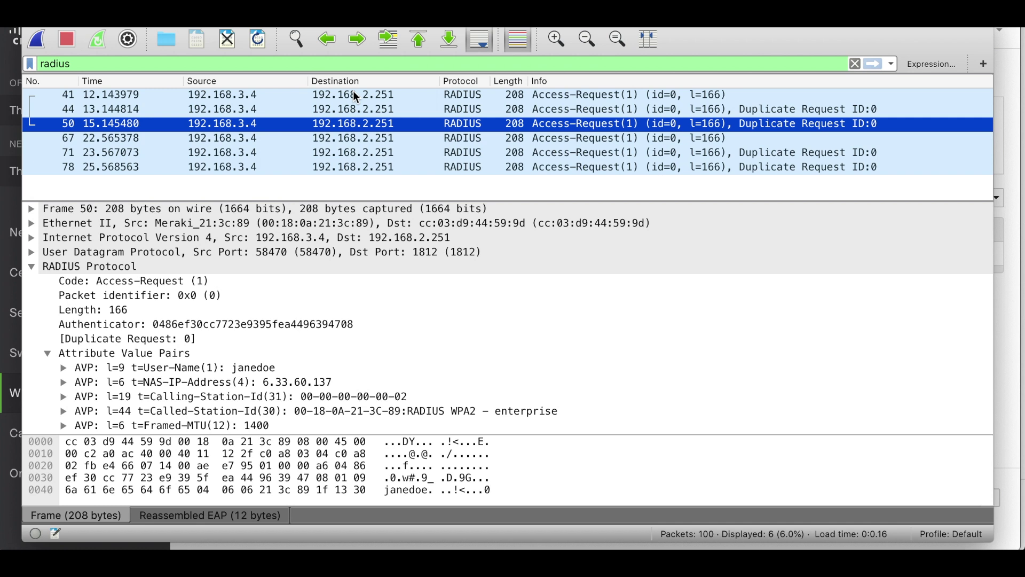
{"action": "key", "text": "Down"}
{"action": "key", "text": "Down"}
{"action": "key", "text": "Down"}
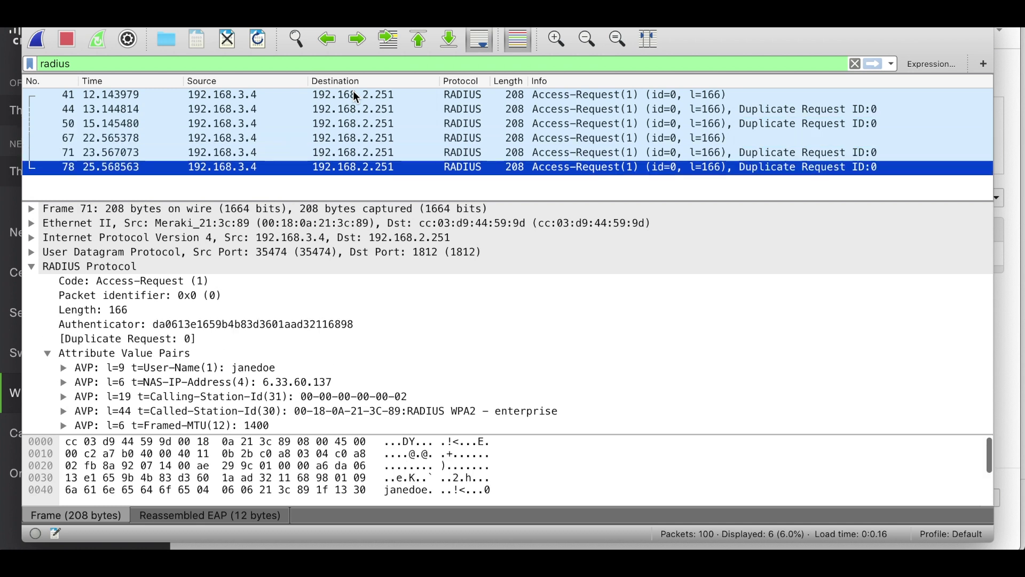
{"action": "left_click", "coordinate": [328, 208]}
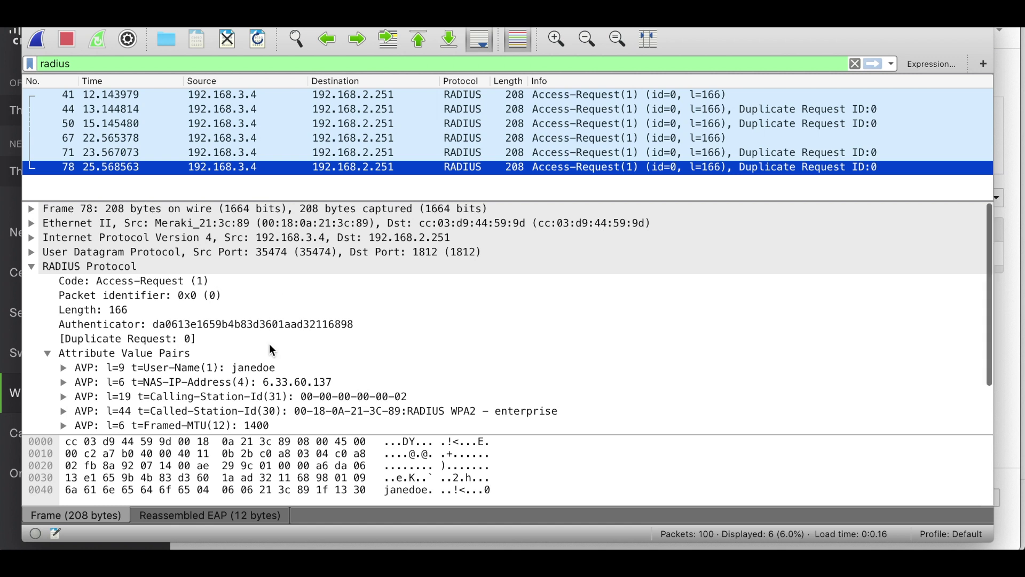
{"action": "scroll", "coordinate": [269, 344], "scroll_direction": "down", "scroll_amount": 4}
{"action": "scroll", "coordinate": [291, 331], "scroll_direction": "up", "scroll_amount": 1}
{"action": "scroll", "coordinate": [295, 338], "scroll_direction": "up", "scroll_amount": 3}
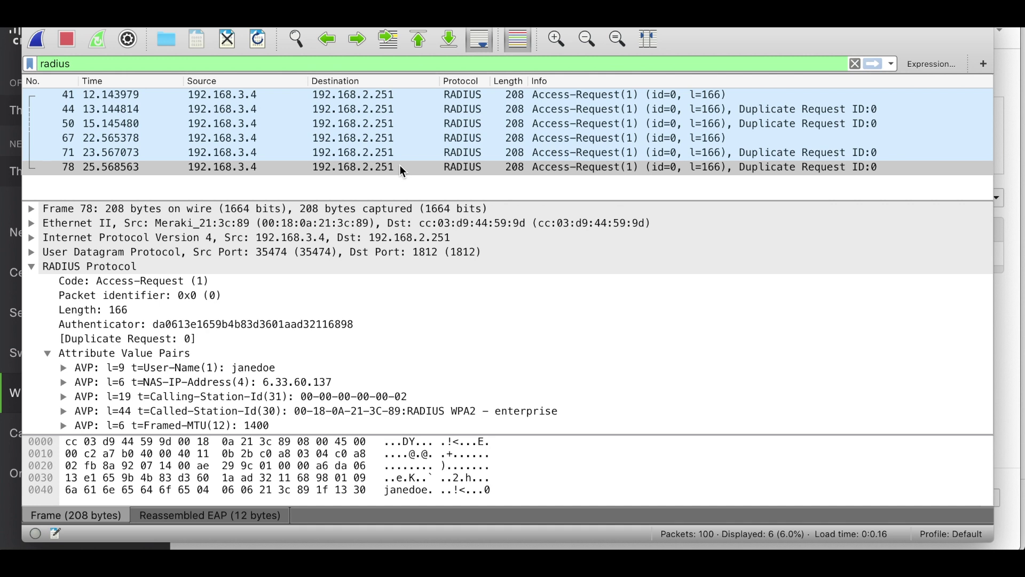
{"action": "key", "text": "Up"}
{"action": "left_click", "coordinate": [624, 382]}
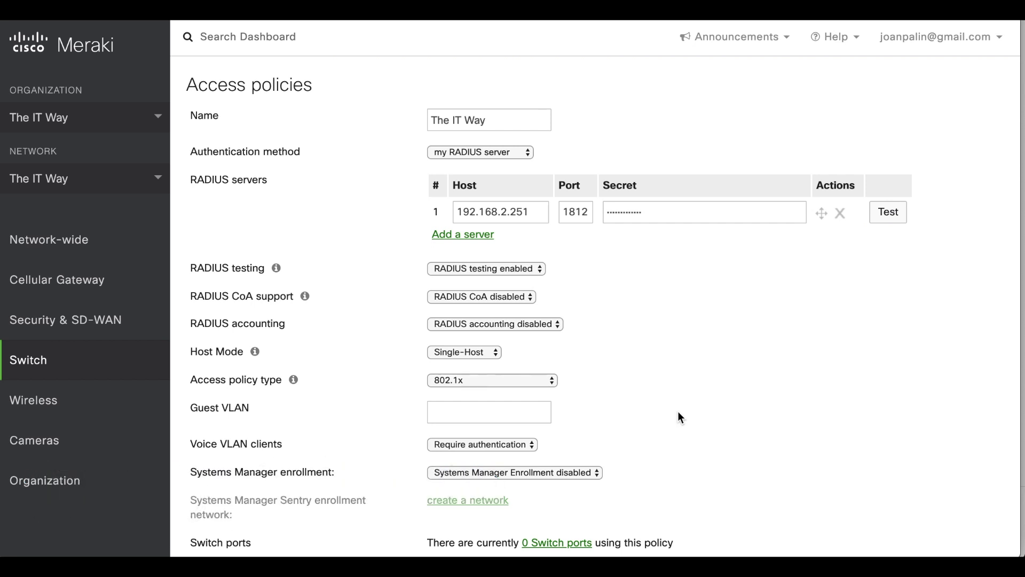
Rerun the switch policy's RADIUS connectivity test against 192.168.2.251:1812.
{"action": "left_click", "coordinate": [891, 212]}
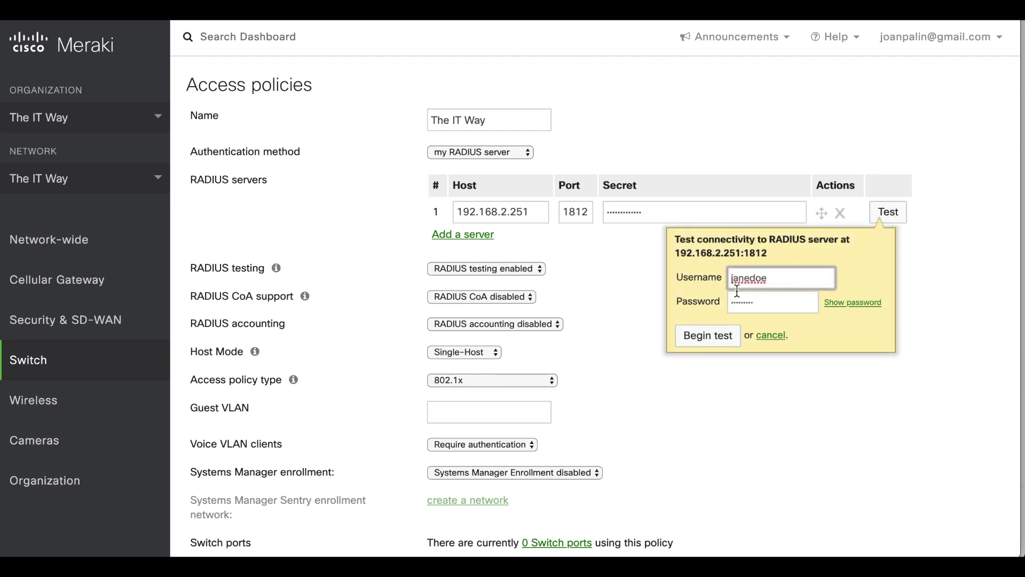
{"action": "left_click", "coordinate": [707, 340]}
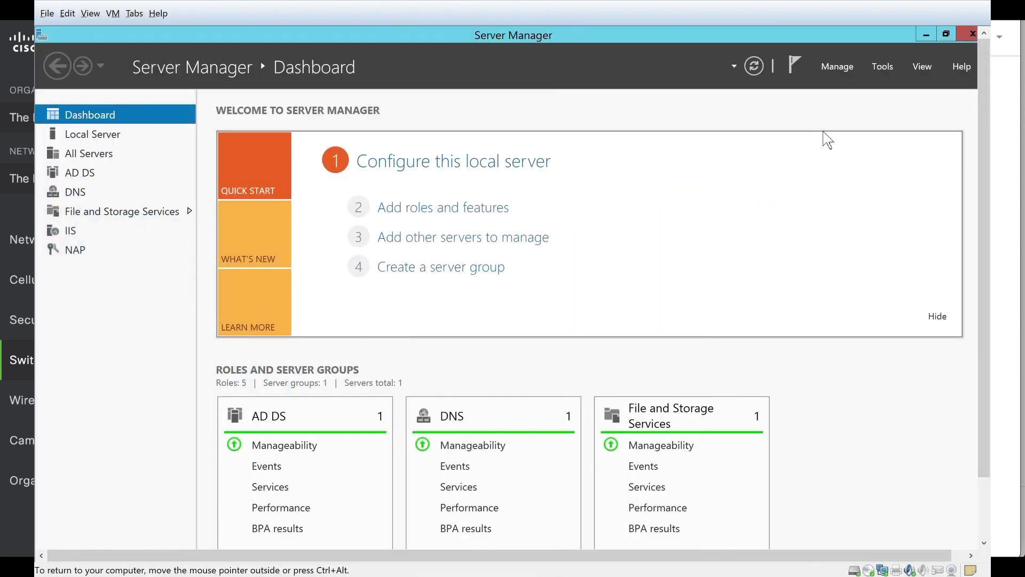
Review the NPS Event 18 errors in Event Viewer: invalid Message-Authenticator from 192.168.2.3.
{"action": "left_click", "coordinate": [883, 66]}
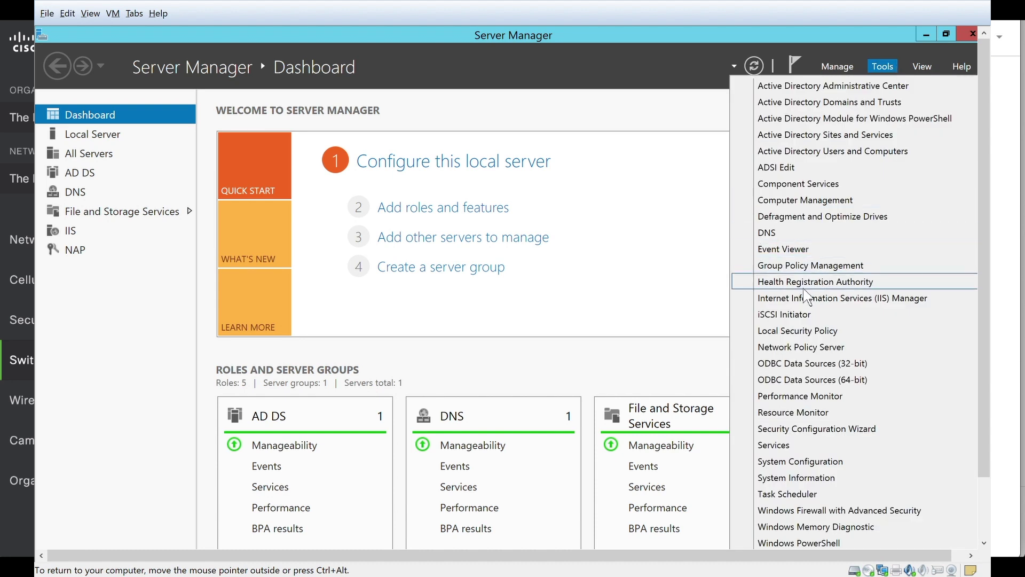
{"action": "left_click", "coordinate": [796, 250]}
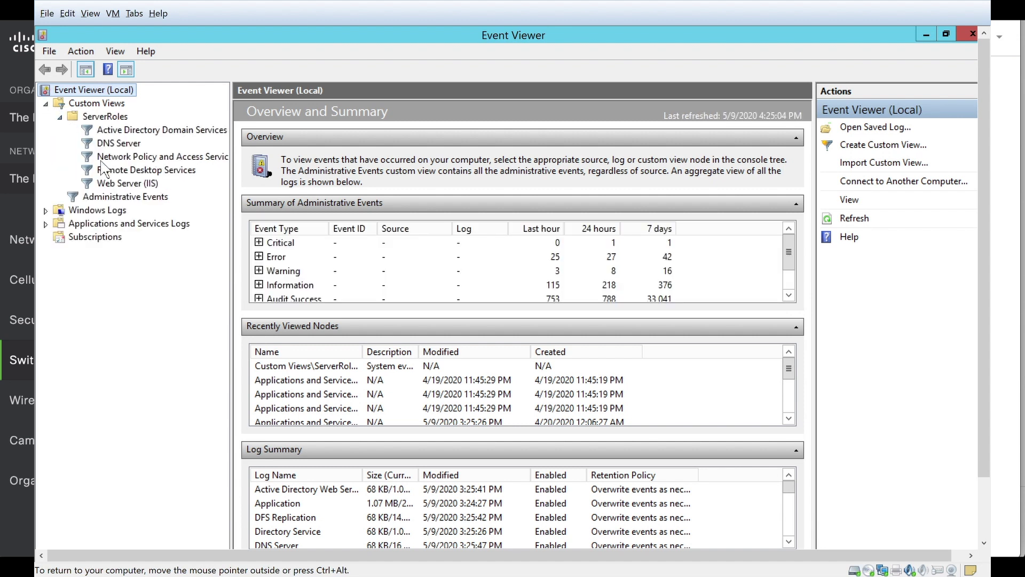
{"action": "left_click", "coordinate": [137, 162]}
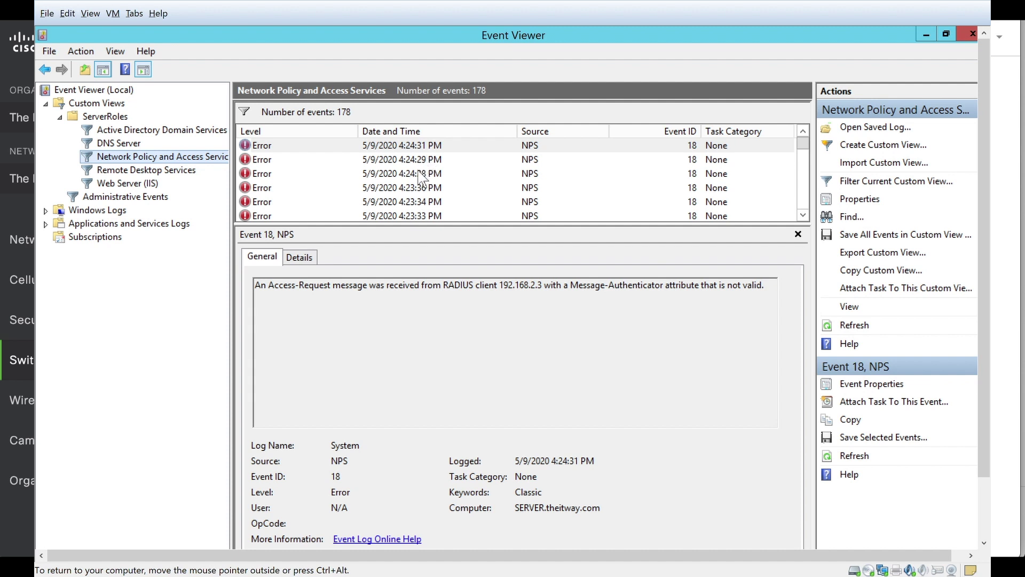
{"action": "key", "text": "Down"}
{"action": "key", "text": "Down"}
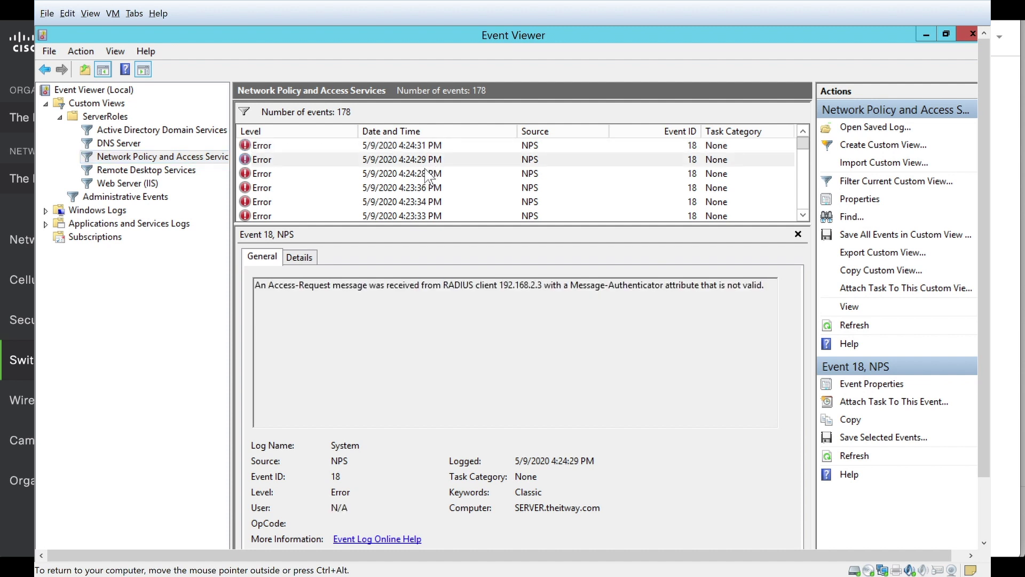
{"action": "key", "text": "Down"}
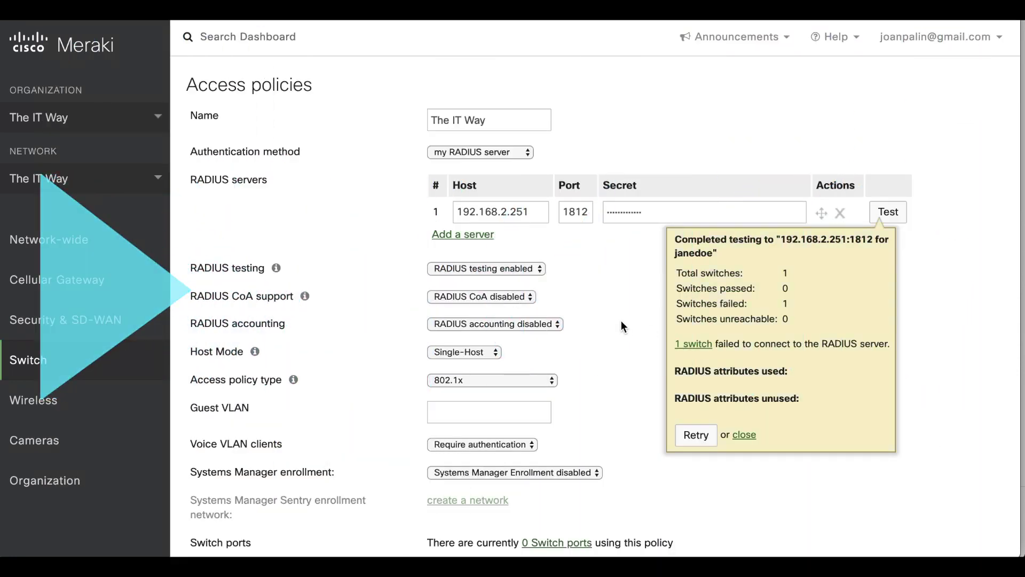
Dismiss the failed results, re-enter the RADIUS shared secret, save the switch access policy, and open the test form.
{"action": "left_click", "coordinate": [737, 435]}
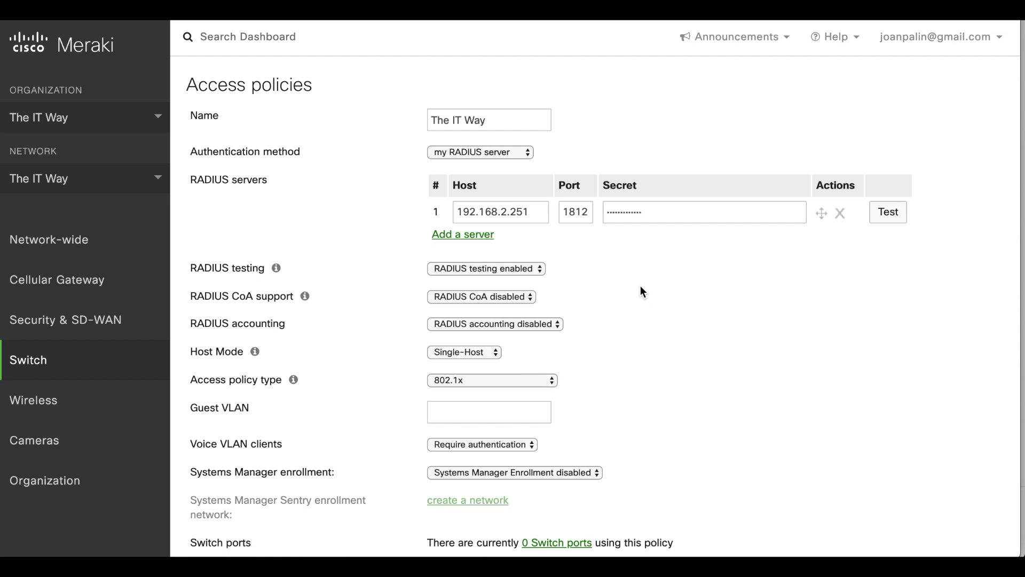
{"action": "left_click", "coordinate": [630, 213]}
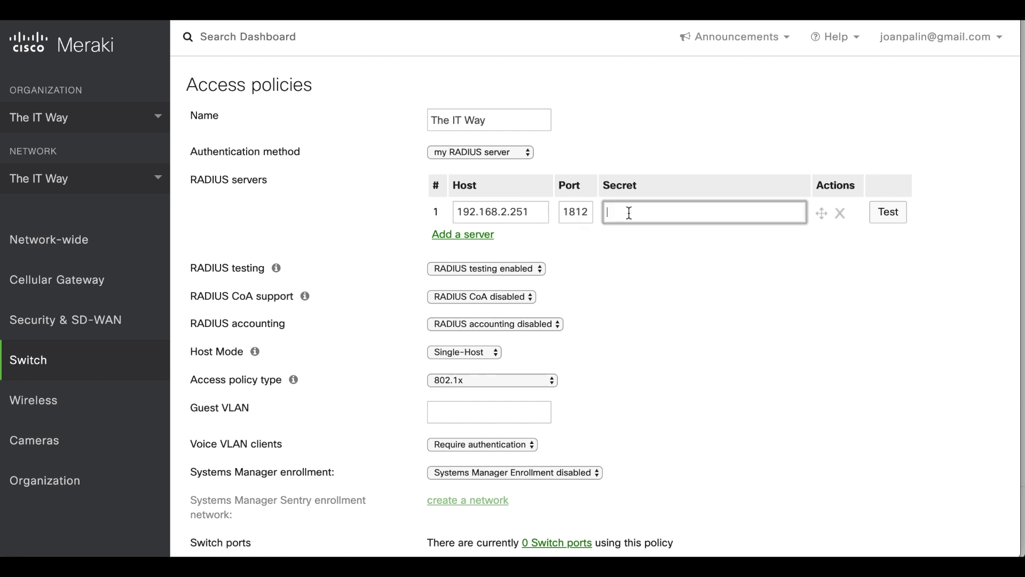
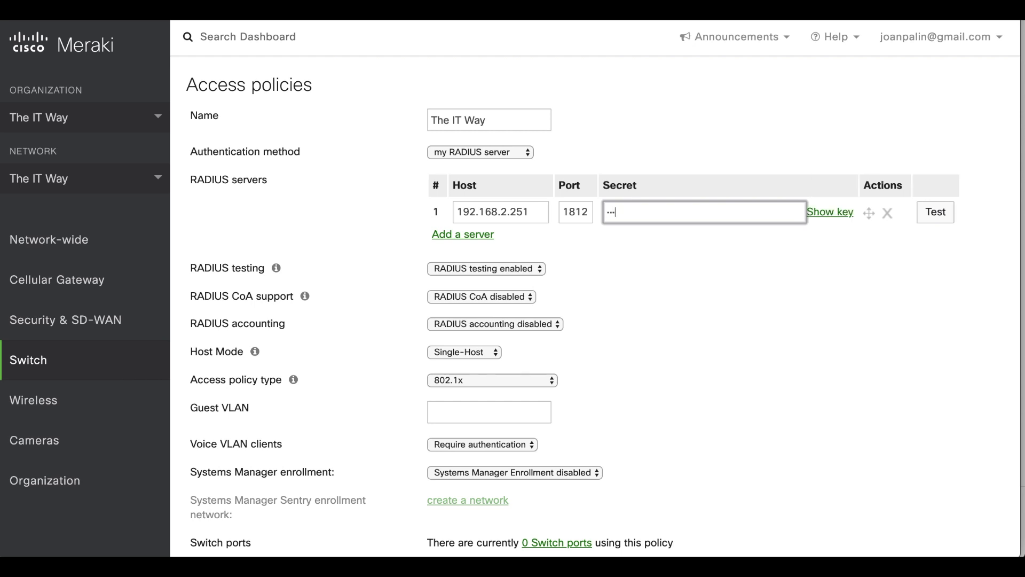
{"action": "scroll", "coordinate": [634, 318], "scroll_direction": "down", "scroll_amount": 5}
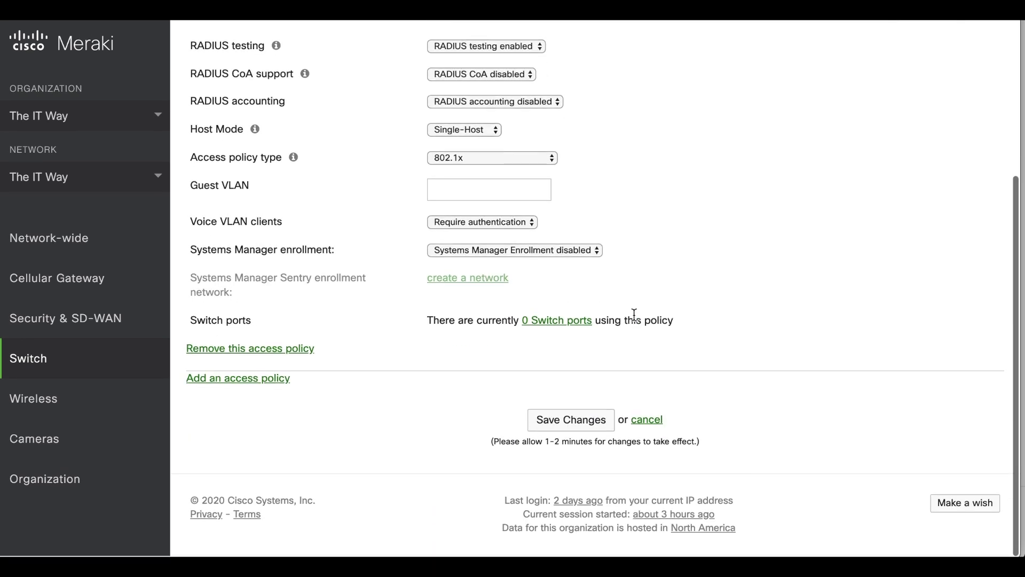
{"action": "left_click", "coordinate": [577, 421]}
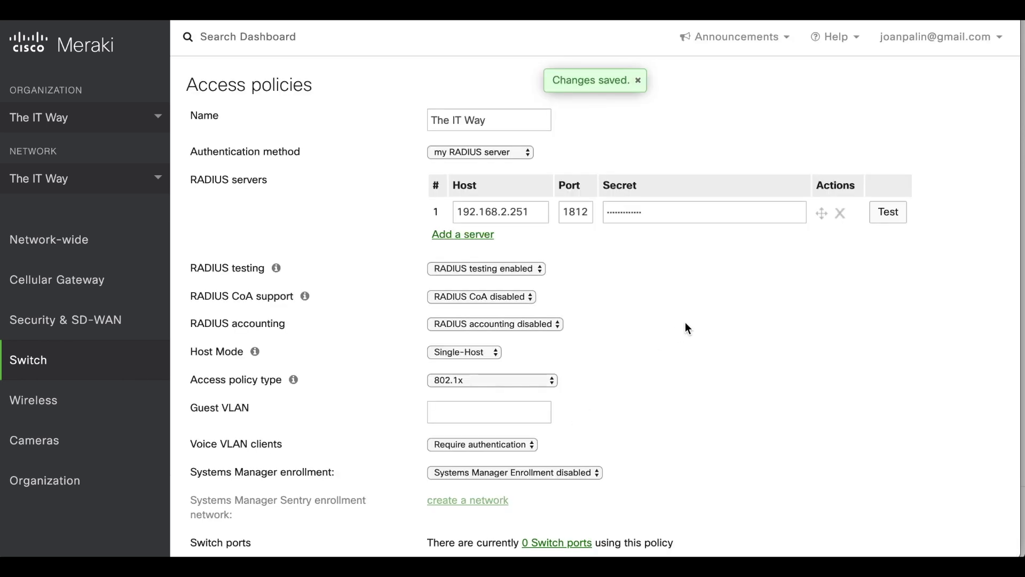
{"action": "left_click", "coordinate": [889, 212]}
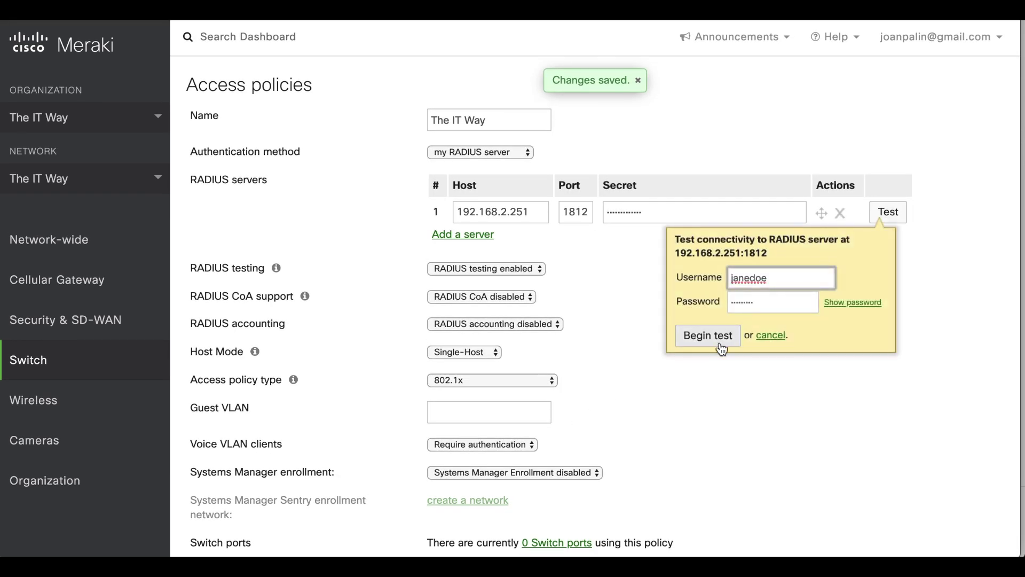
Run the switch's RADIUS connectivity test twice; it reports authentication failure.
{"action": "left_click", "coordinate": [704, 334]}
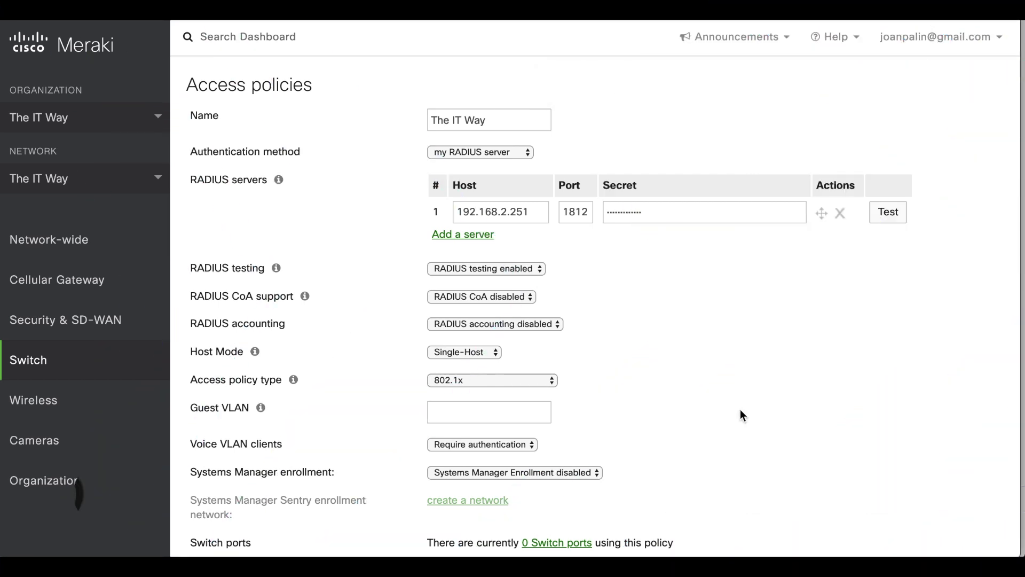
{"action": "left_click", "coordinate": [888, 212]}
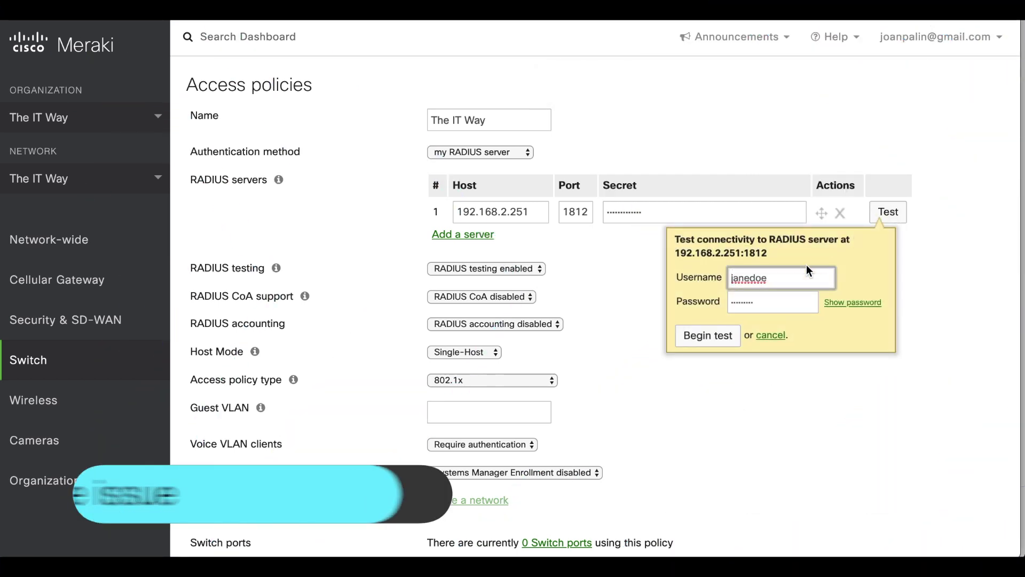
{"action": "left_click", "coordinate": [708, 336]}
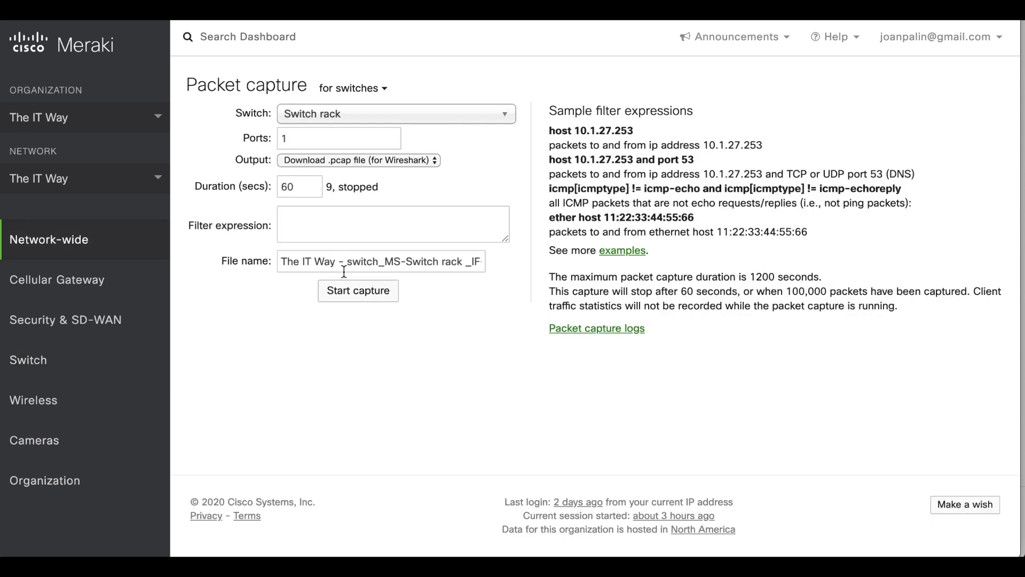
Start the Switch rack port 1 capture, rerun and retry the failing RADIUS test, then stop capturing.
{"action": "left_click", "coordinate": [350, 291]}
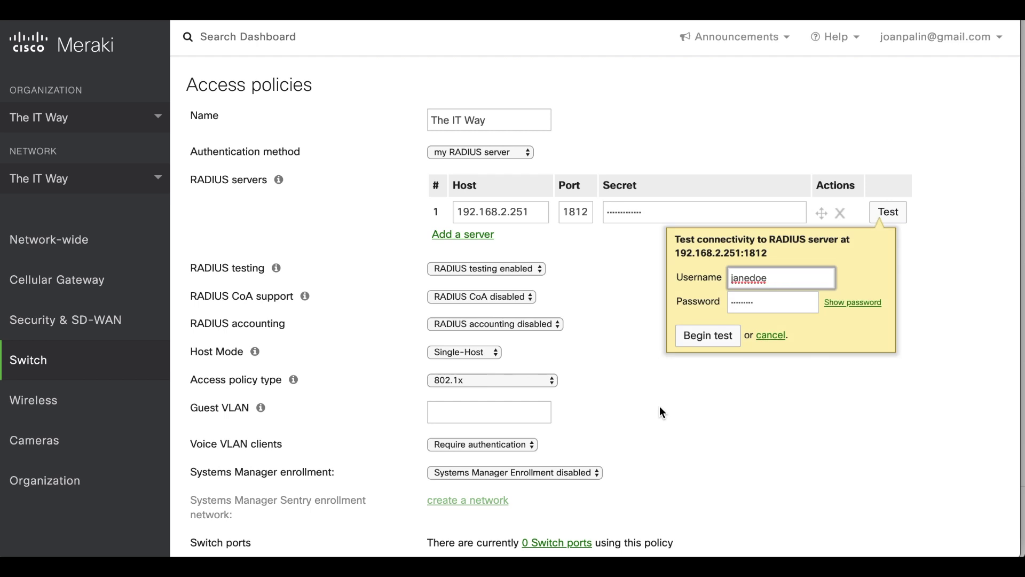
{"action": "left_click", "coordinate": [710, 335]}
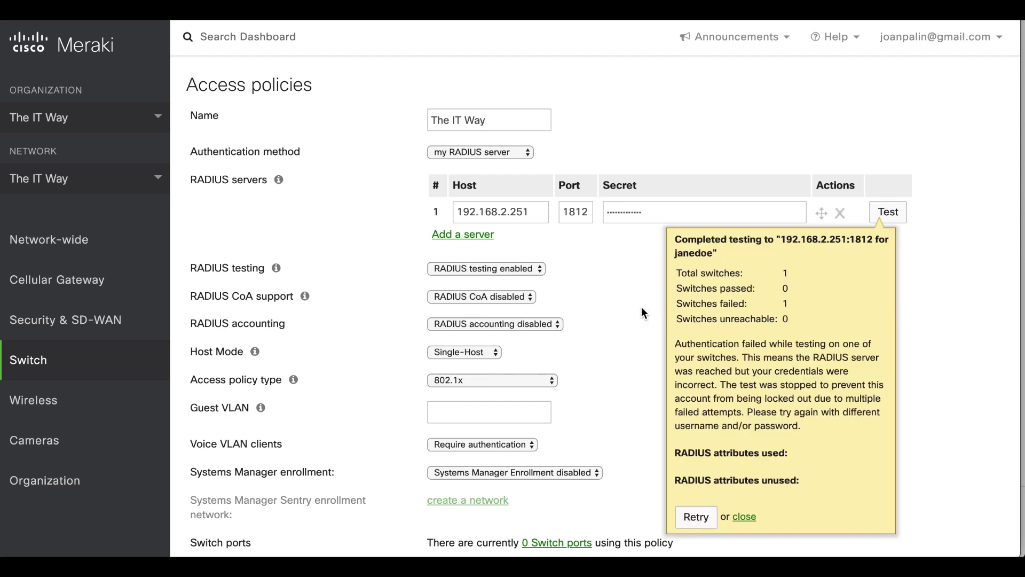
{"action": "left_click", "coordinate": [696, 516]}
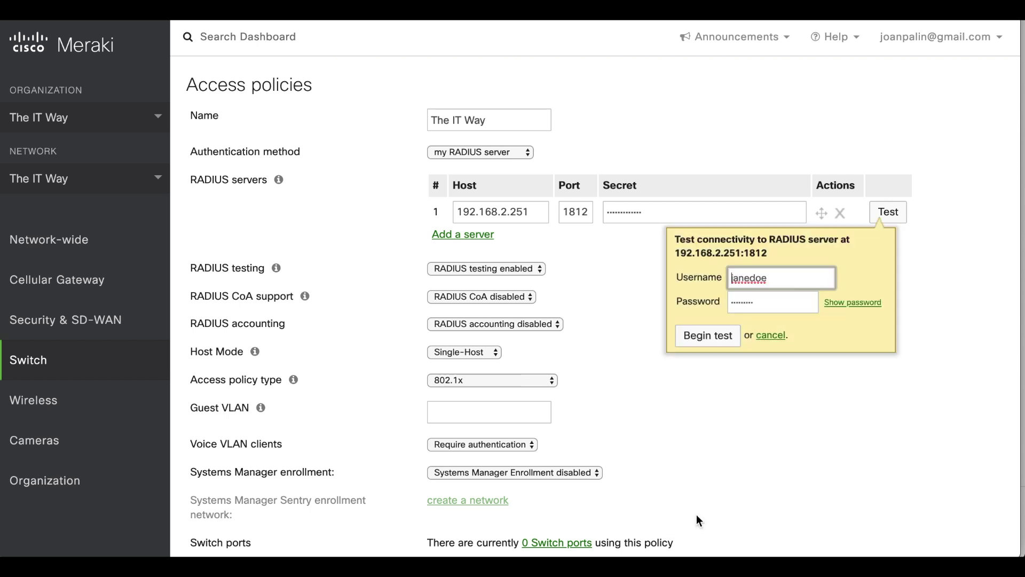
{"action": "left_click", "coordinate": [704, 334]}
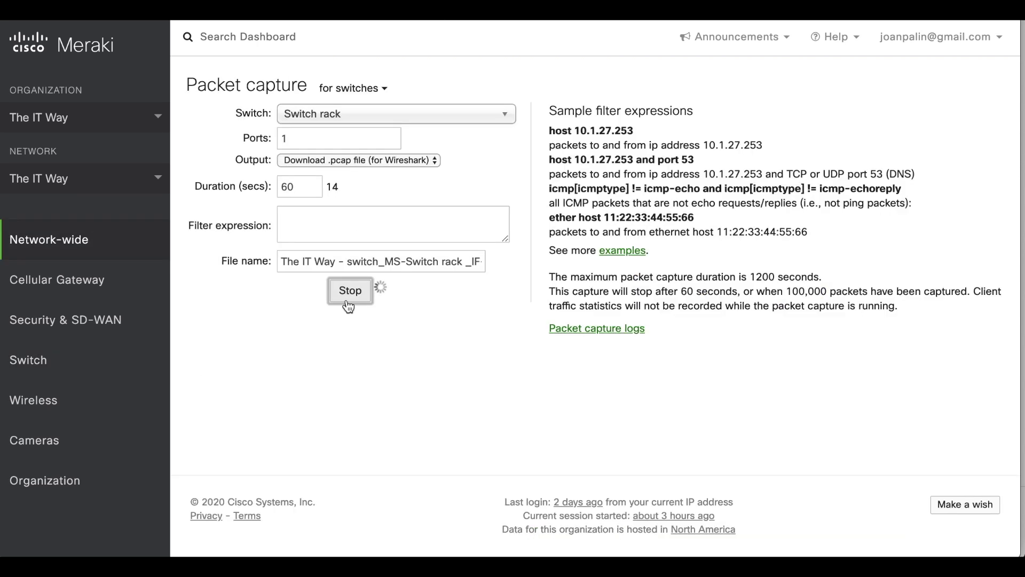
{"action": "left_click", "coordinate": [349, 305]}
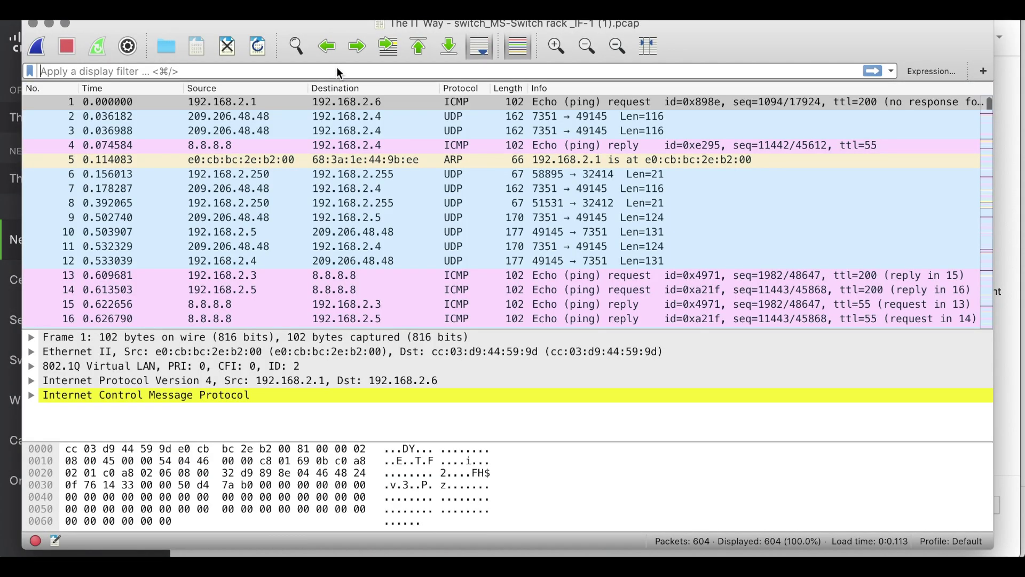
Apply the 'radius' display filter to show only the RADIUS packets.
{"action": "left_click", "coordinate": [339, 73]}
{"action": "type", "text": "radius"}
{"action": "key", "text": "Return"}
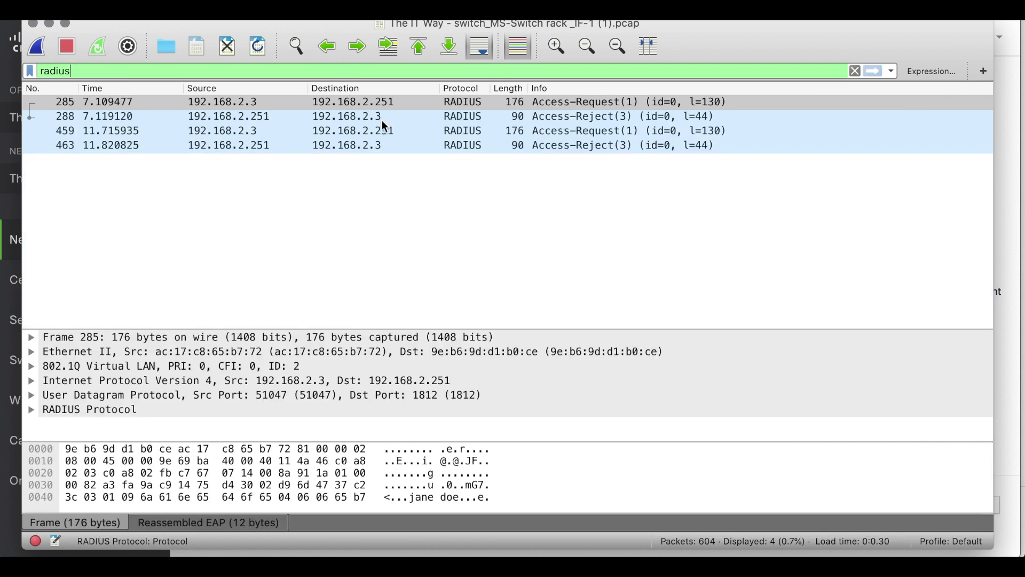
Inspect frame 288's Access-Reject attributes, its matching request frame and the Message-Authenticator.
{"action": "left_click", "coordinate": [426, 117]}
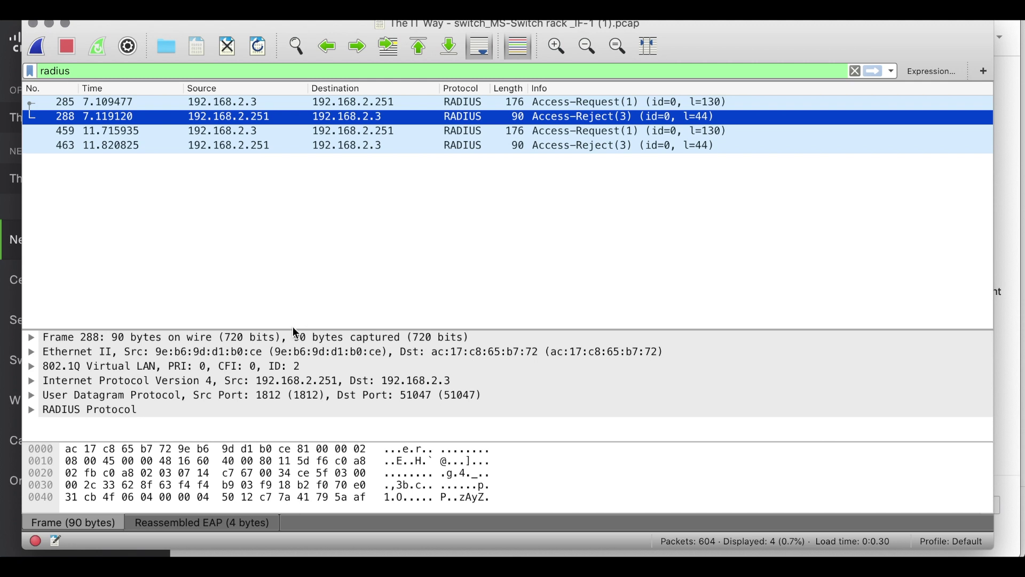
{"action": "left_click_drag", "start_coordinate": [293, 327], "coordinate": [305, 213]}
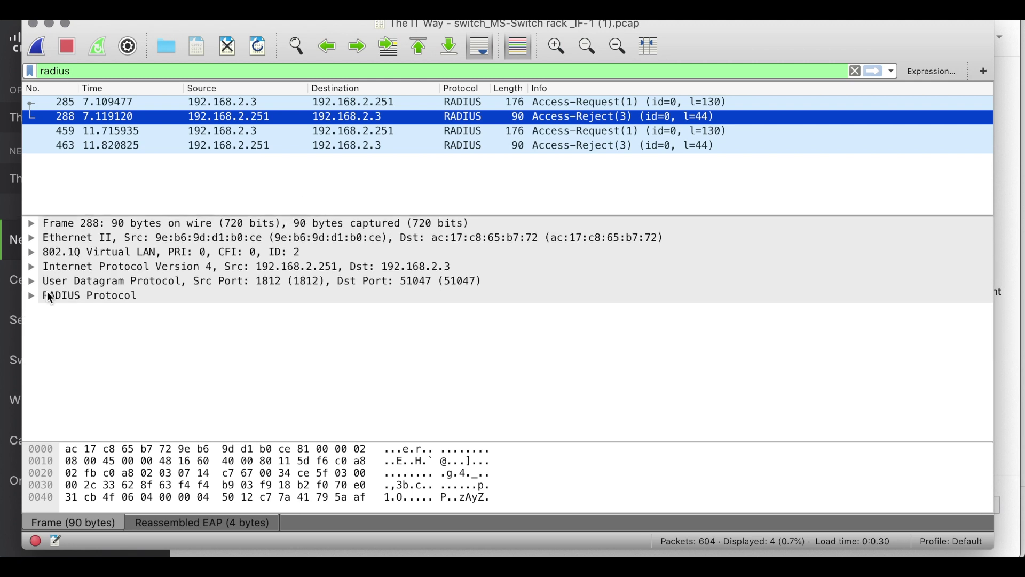
{"action": "double_click", "coordinate": [33, 297]}
{"action": "left_click", "coordinate": [48, 397]}
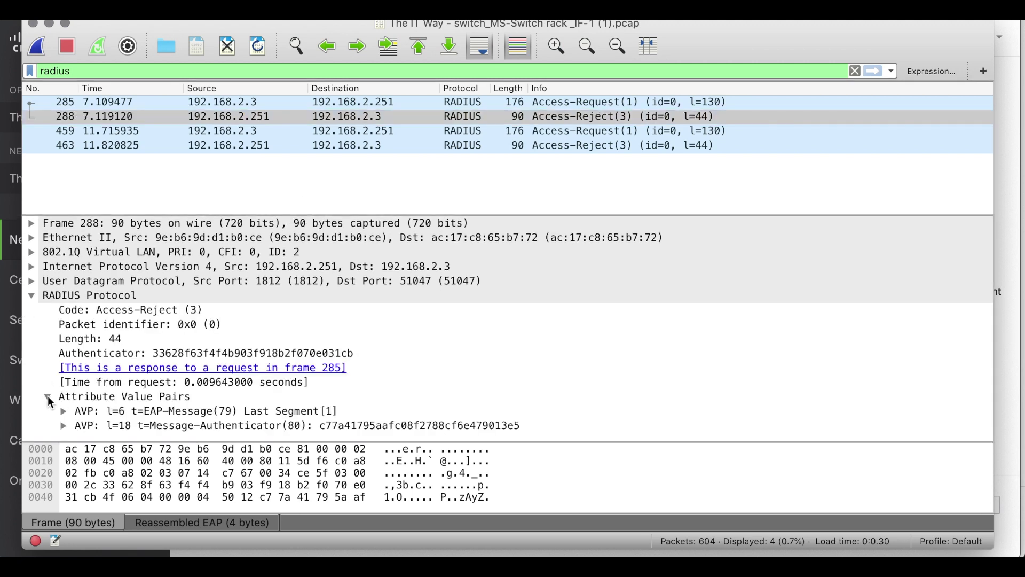
{"action": "left_click", "coordinate": [240, 368]}
{"action": "left_click", "coordinate": [63, 426]}
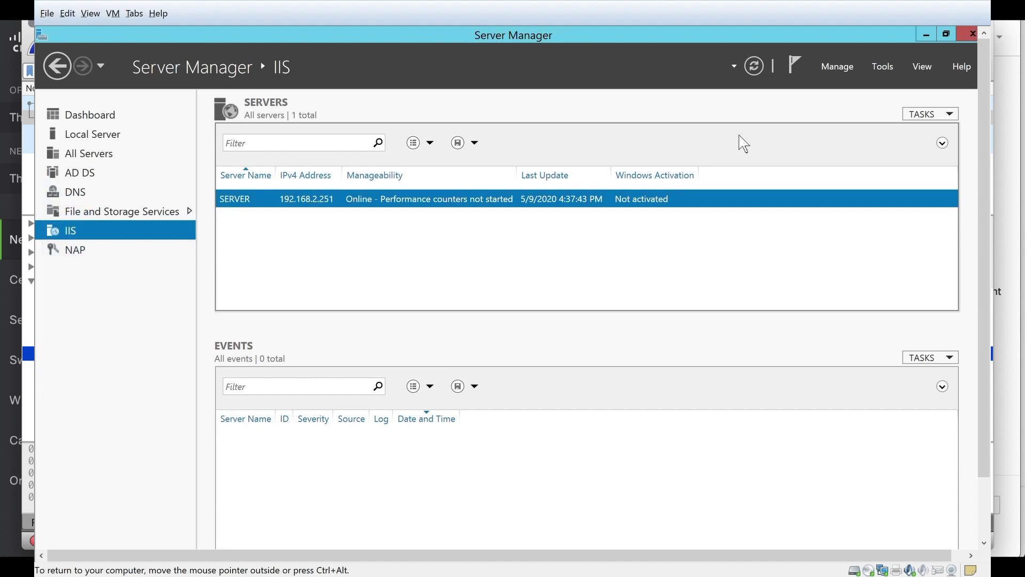
Open Event Viewer on the ServerRoles Network Policy and Access Services custom view.
{"action": "left_click", "coordinate": [890, 68]}
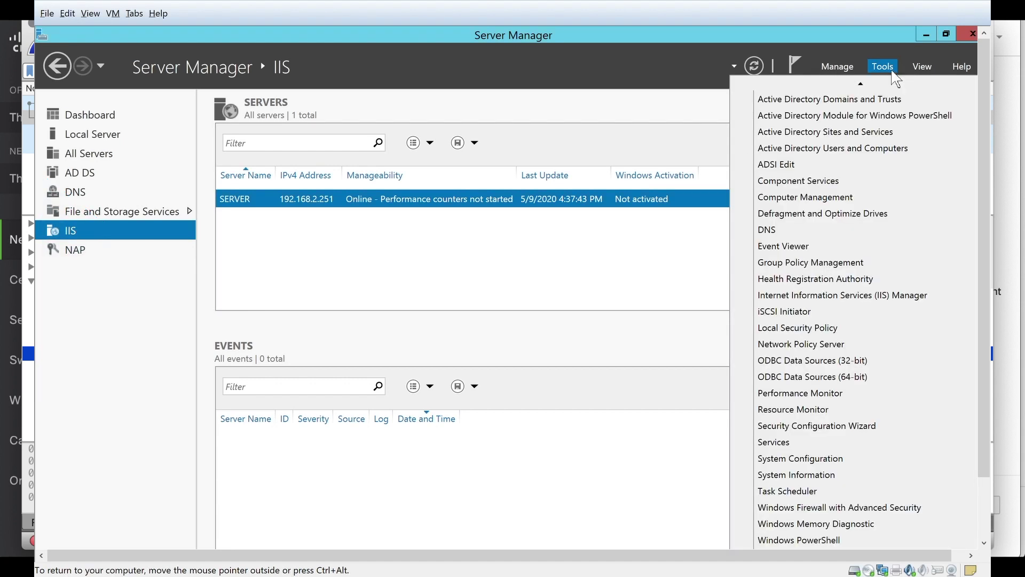
{"action": "left_click", "coordinate": [813, 250]}
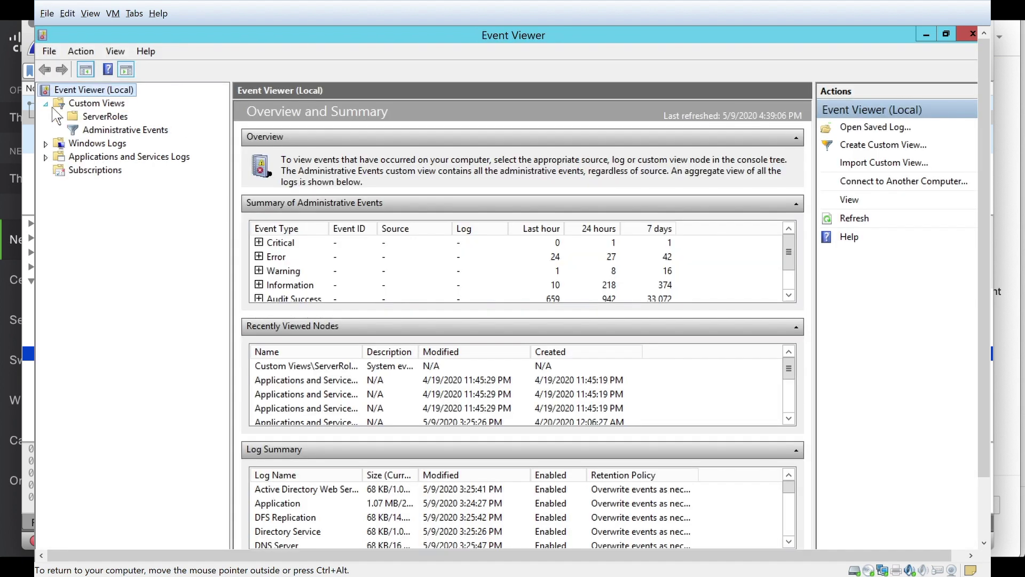
{"action": "left_click", "coordinate": [59, 117]}
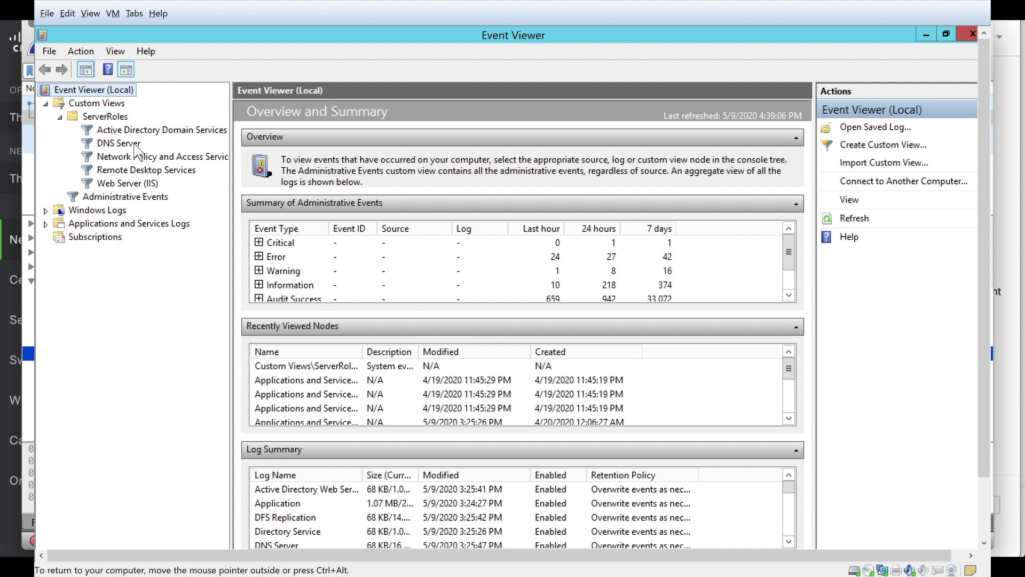
{"action": "left_click", "coordinate": [156, 158]}
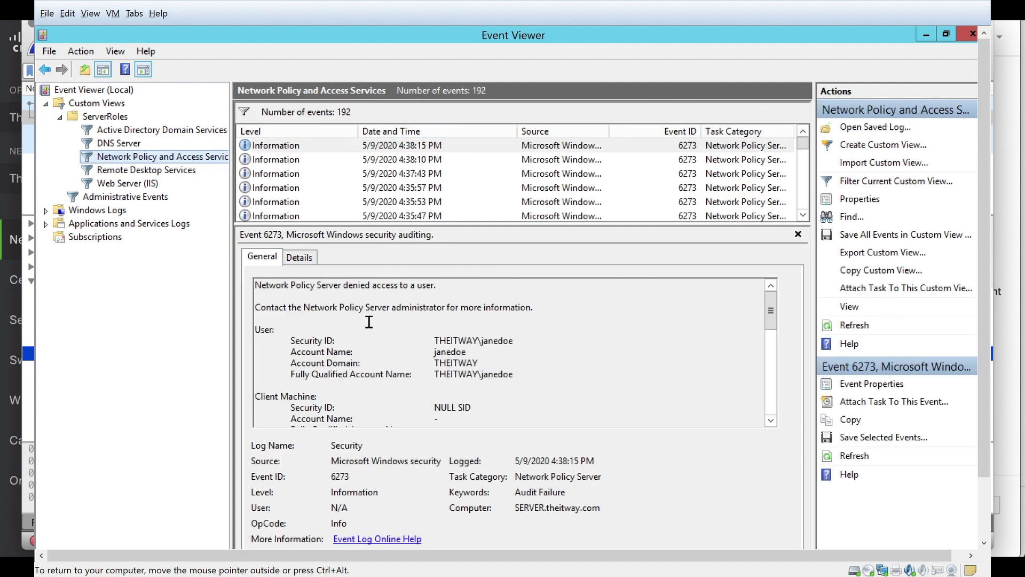
Read event 6273's reason (code 66, authentication method not enabled), then close Event Viewer.
{"action": "left_click", "coordinate": [339, 289]}
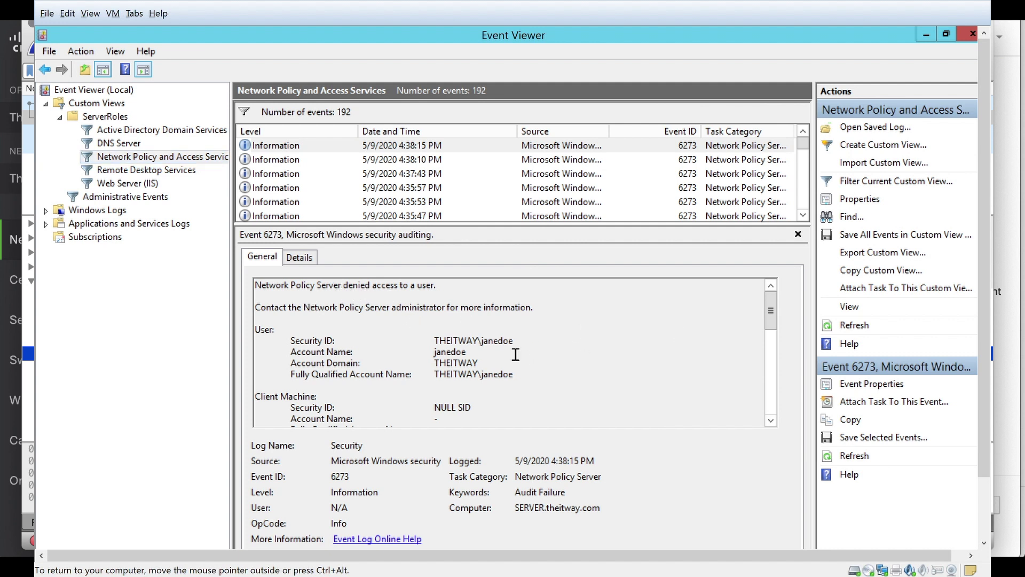
{"action": "left_click_drag", "start_coordinate": [771, 311], "coordinate": [766, 419]}
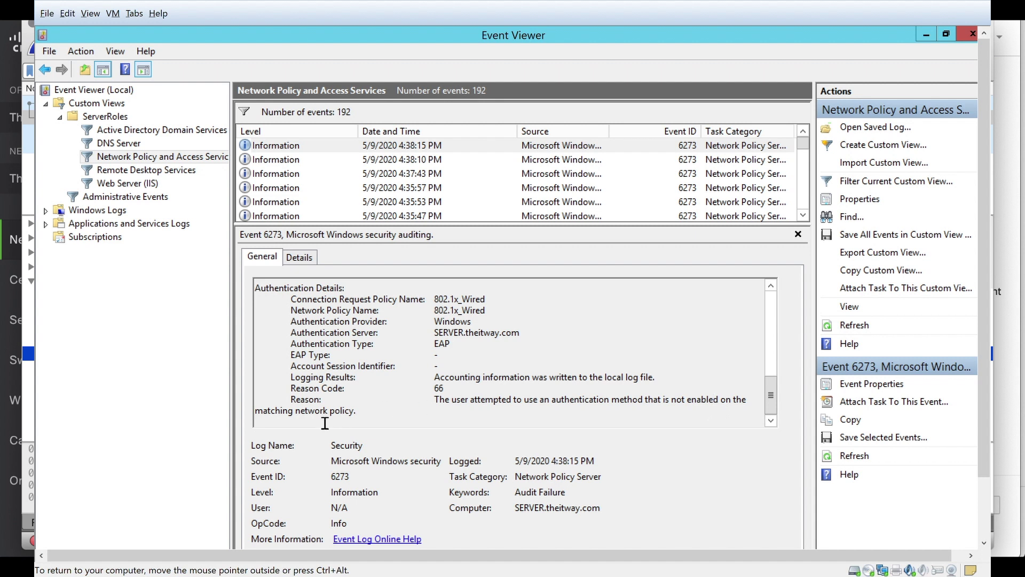
{"action": "triple_click", "coordinate": [444, 408]}
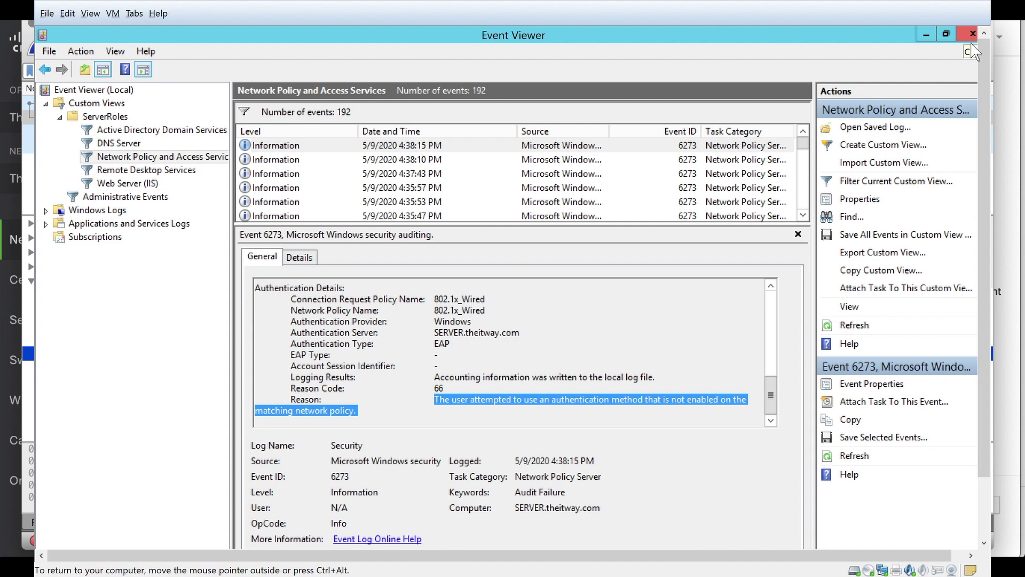
{"action": "left_click", "coordinate": [973, 33]}
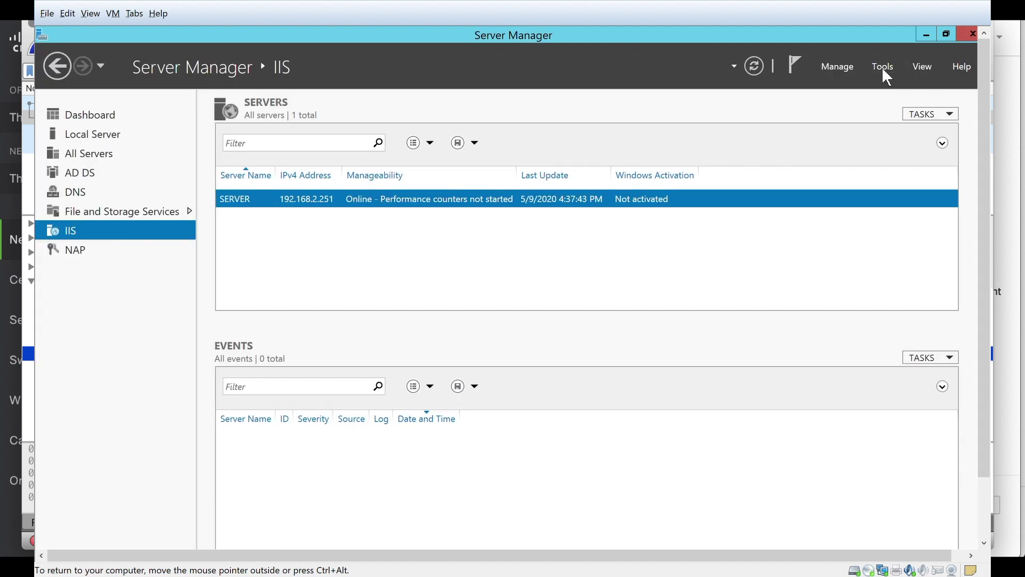
Launch Network Policy Server and open the 802.1x_Wireless_Executive network policy's properties.
{"action": "left_click", "coordinate": [882, 67]}
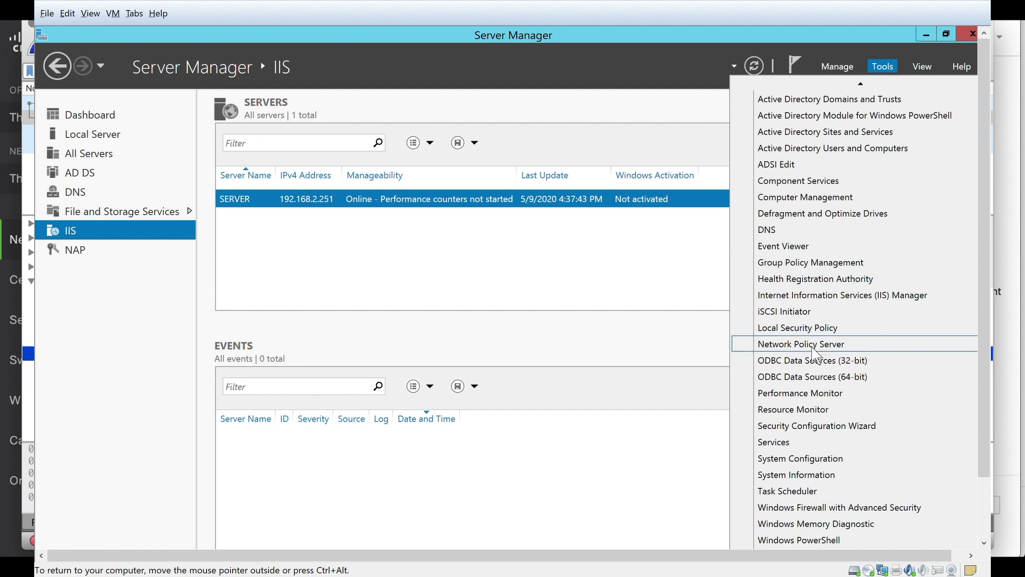
{"action": "left_click", "coordinate": [812, 346]}
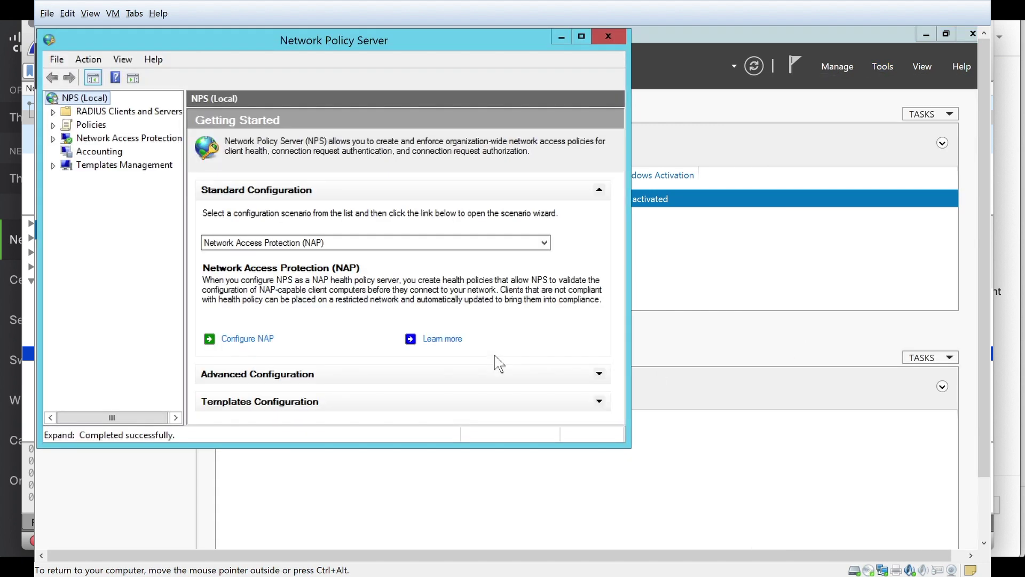
{"action": "left_click", "coordinate": [53, 112]}
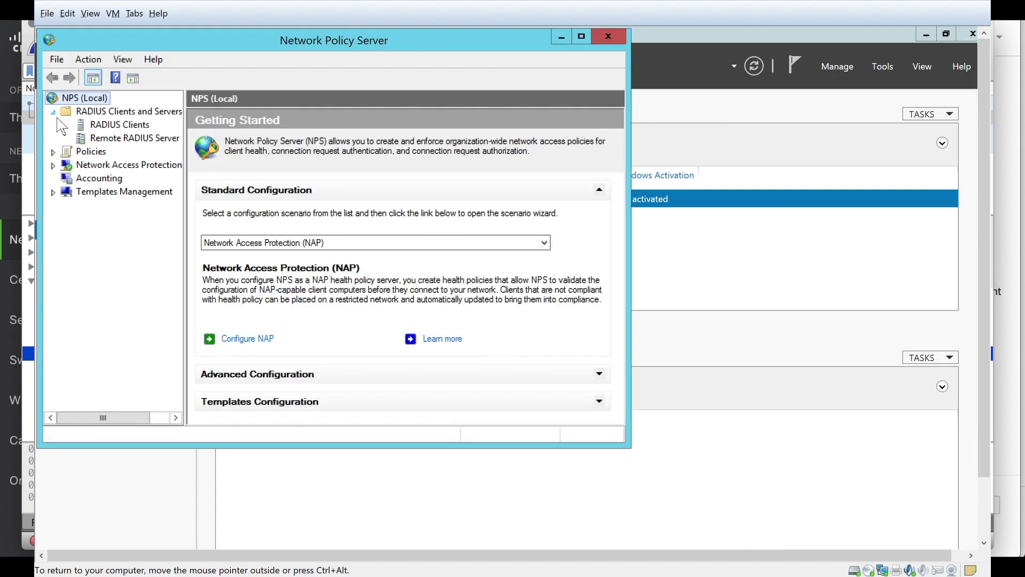
{"action": "left_click", "coordinate": [53, 151]}
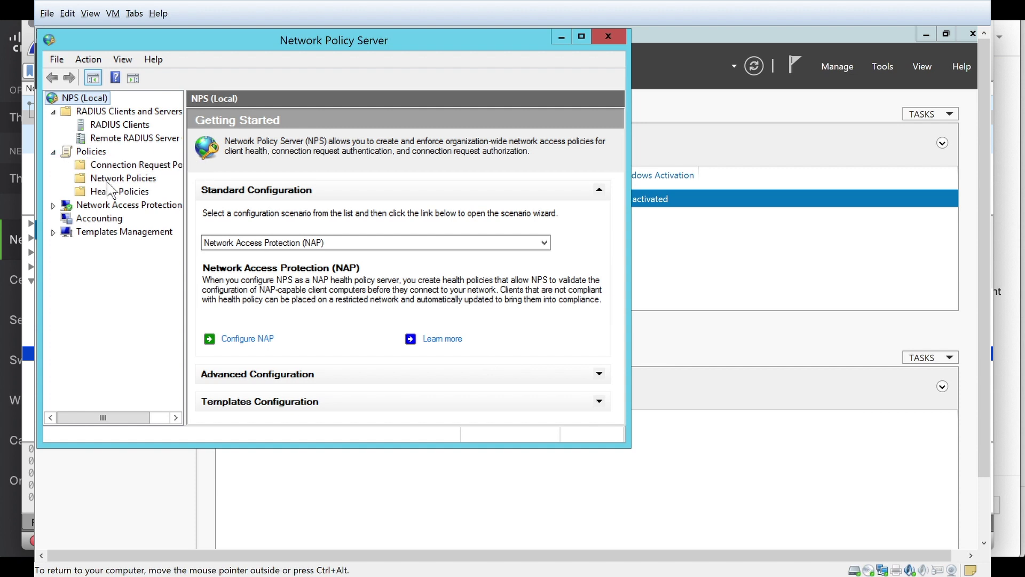
{"action": "left_click", "coordinate": [110, 180]}
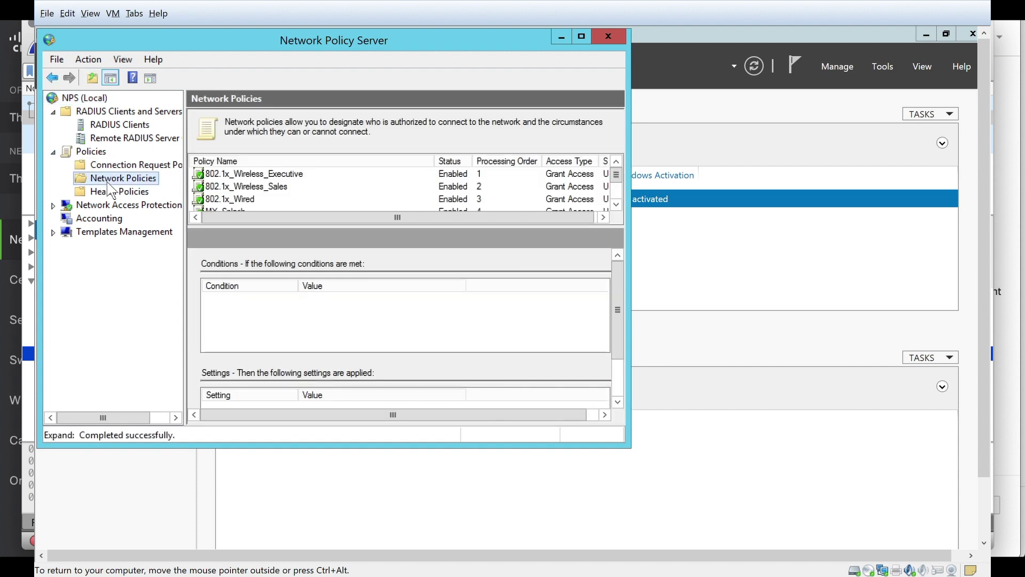
{"action": "double_click", "coordinate": [251, 174]}
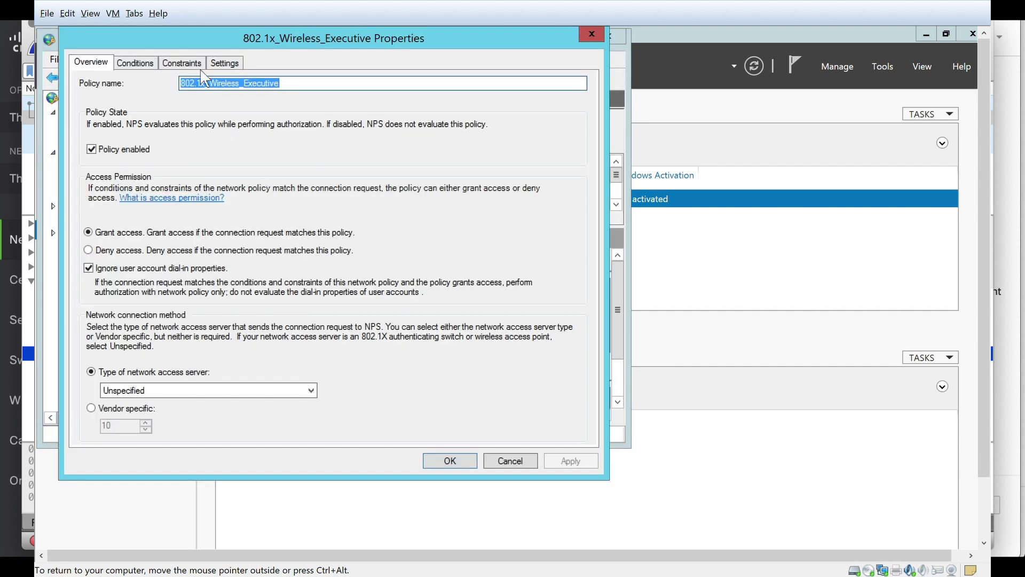
Add Microsoft: Protected EAP (PEAP) to the policy's allowed EAP types.
{"action": "left_click", "coordinate": [193, 64]}
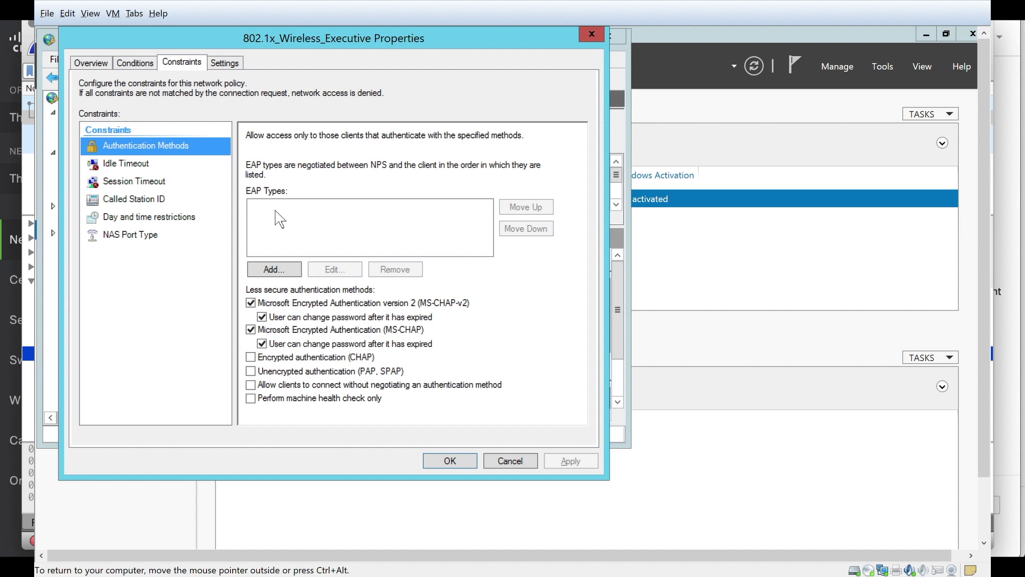
{"action": "left_click", "coordinate": [291, 275]}
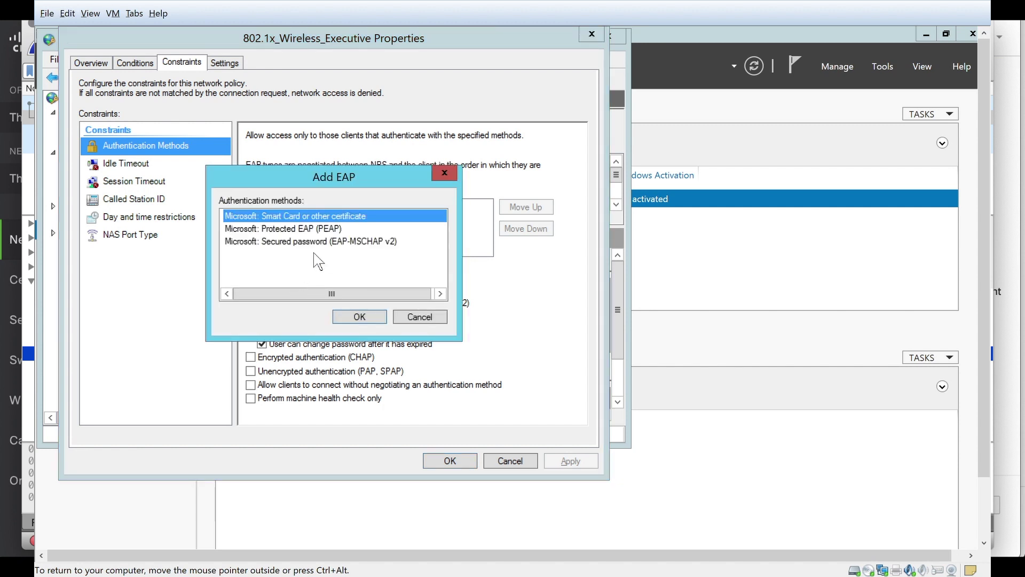
{"action": "left_click", "coordinate": [316, 229]}
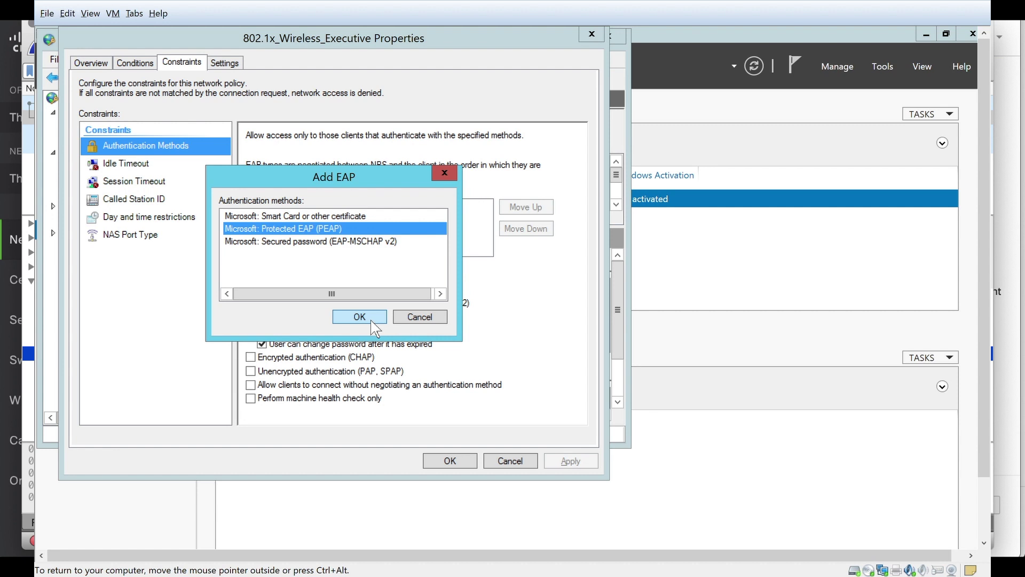
{"action": "left_click", "coordinate": [374, 320]}
Check the PEAP certificate, close the policy properties, and select the 802.1x_Wired policy.
{"action": "left_click", "coordinate": [332, 208]}
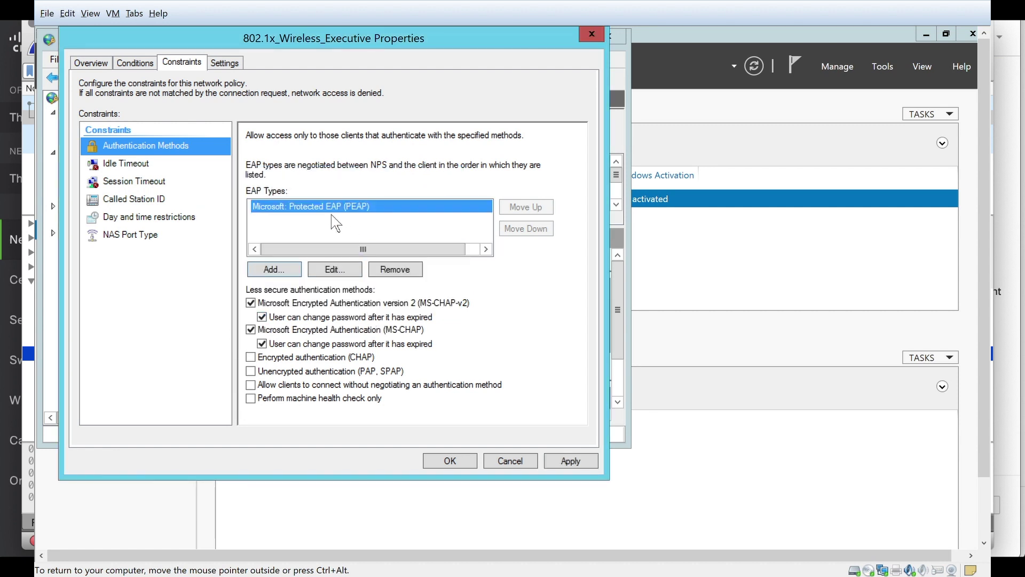
{"action": "left_click", "coordinate": [337, 272]}
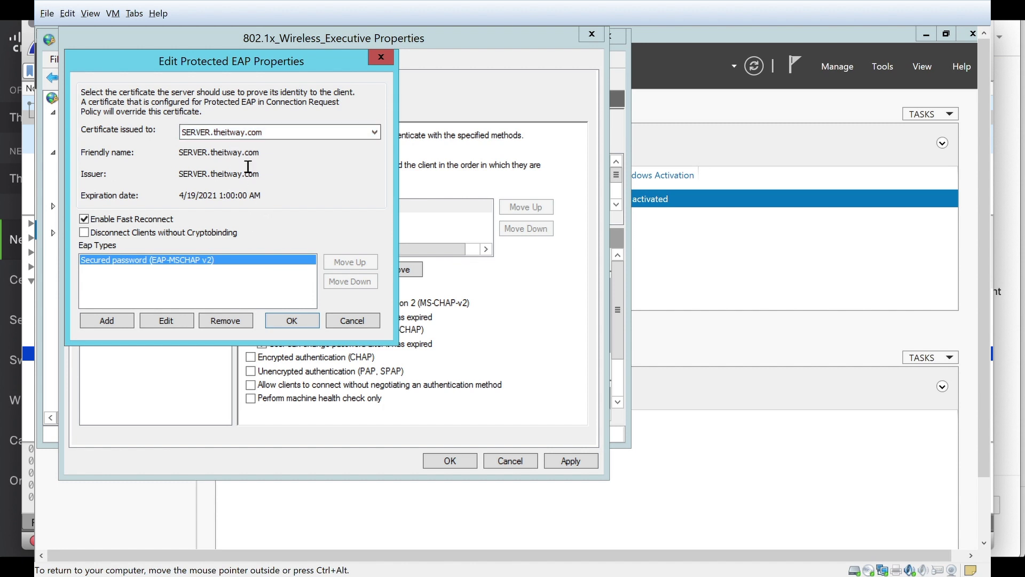
{"action": "left_click", "coordinate": [308, 325]}
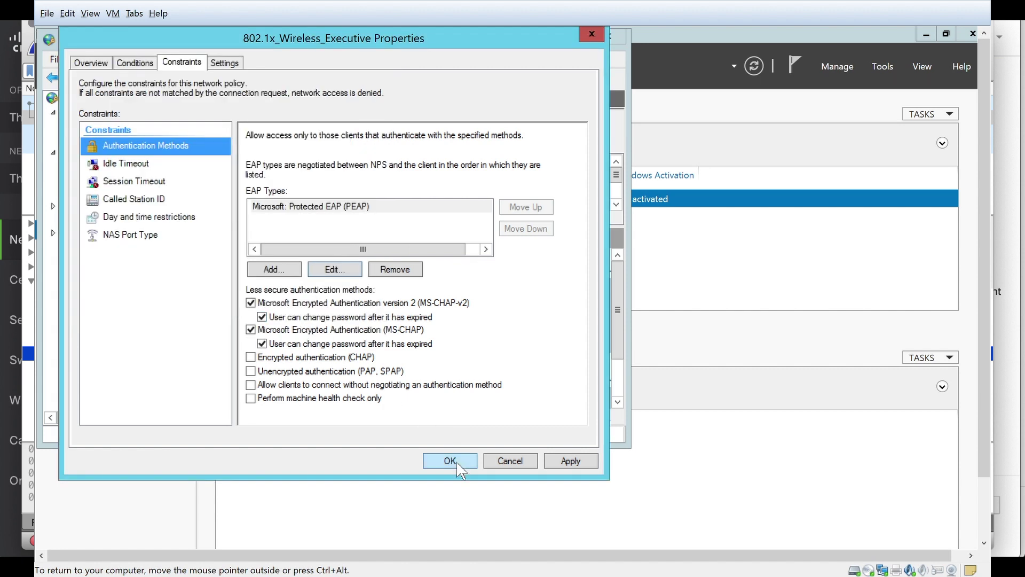
{"action": "left_click", "coordinate": [459, 463]}
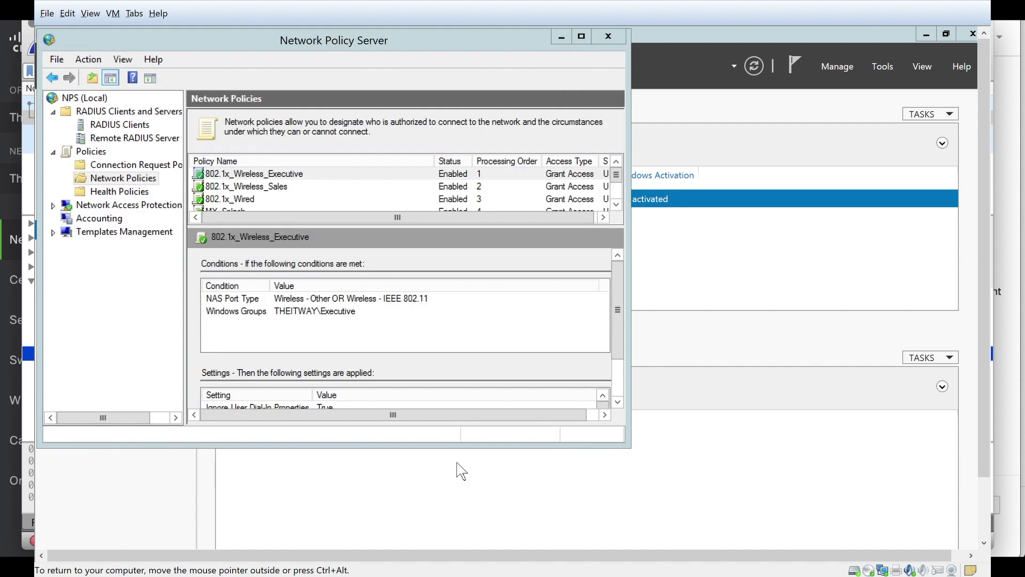
{"action": "left_click", "coordinate": [303, 200]}
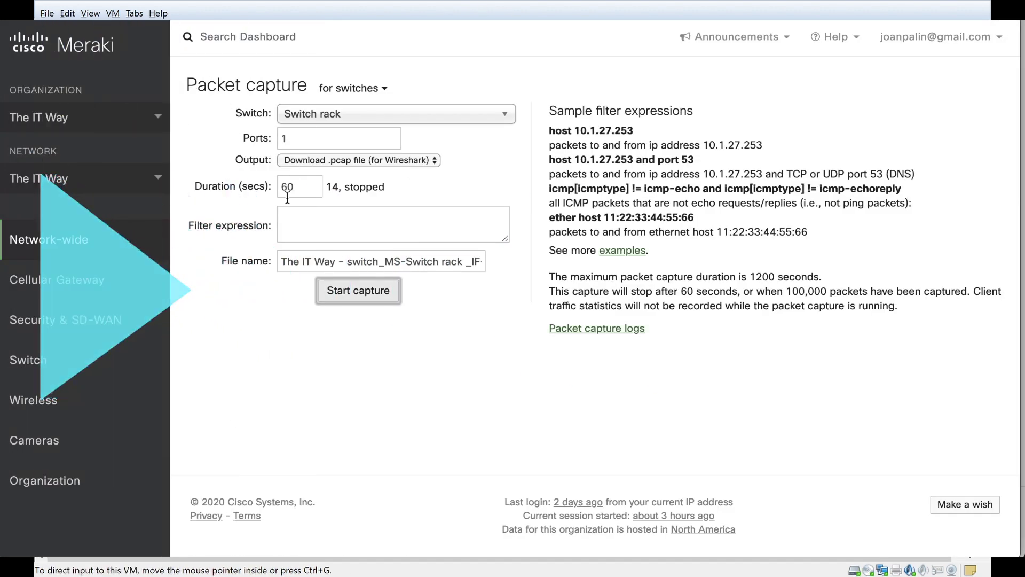
Retry the failed test and begin a new RADIUS test against 192.168.2.251:1812.
{"action": "mouse_move", "coordinate": [155, 356]}
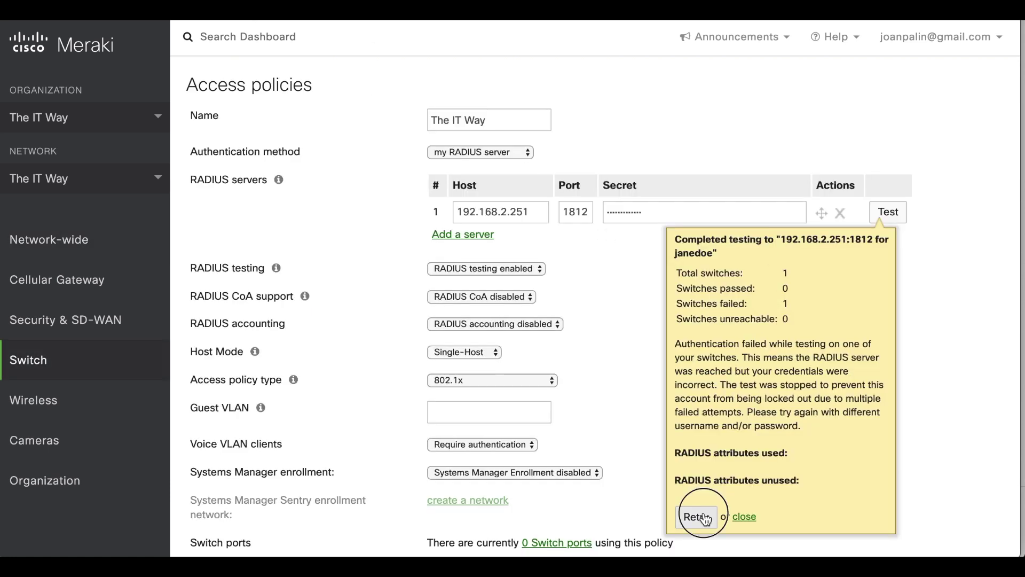
{"action": "left_click", "coordinate": [696, 517]}
{"action": "left_click", "coordinate": [708, 340]}
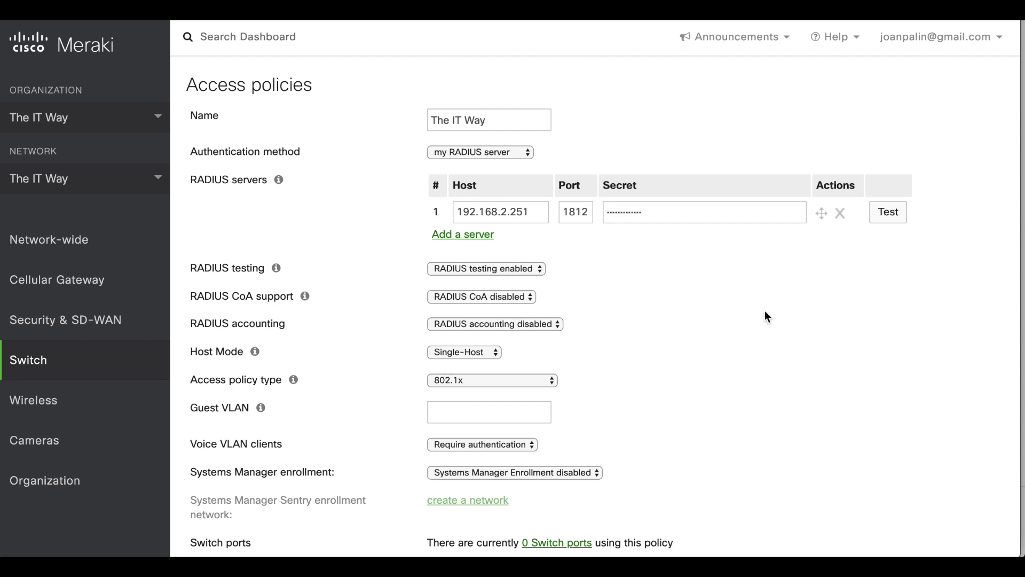
Run a new RADIUS test with the test account's username and password, then launch Event Viewer.
{"action": "left_click", "coordinate": [888, 216]}
{"action": "left_click", "coordinate": [782, 275]}
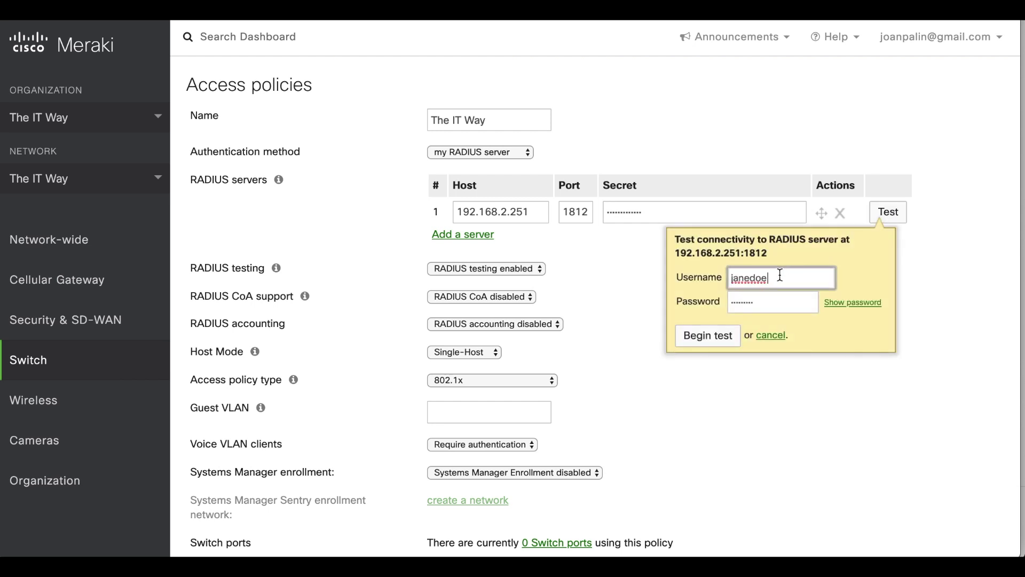
{"action": "left_click", "coordinate": [763, 302]}
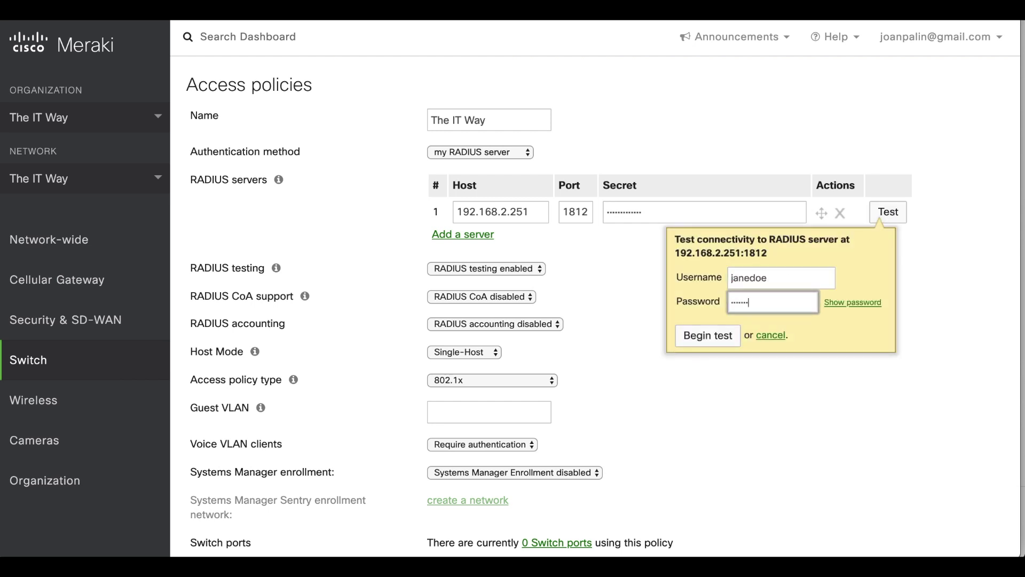
{"action": "left_click", "coordinate": [716, 336]}
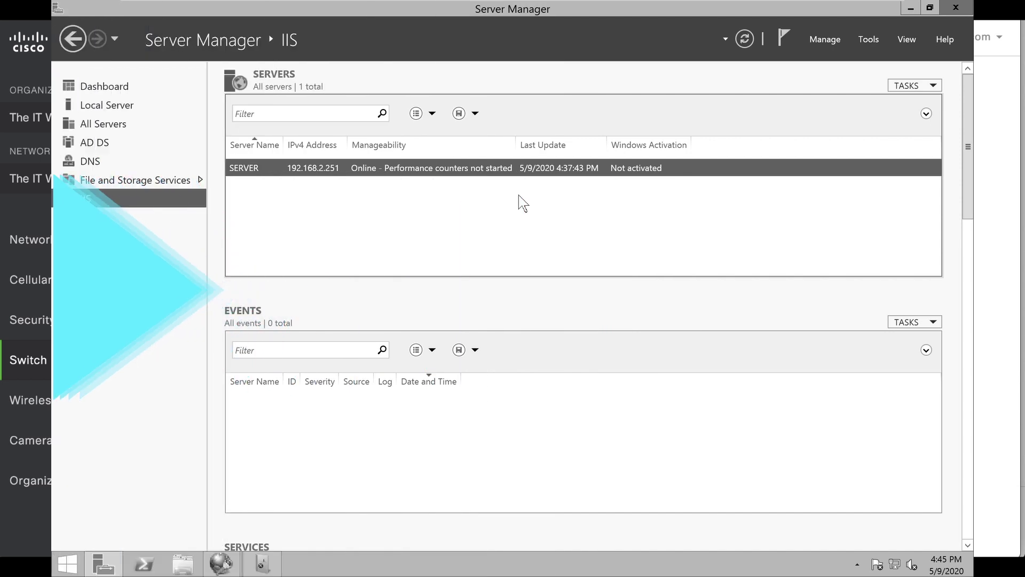
{"action": "left_click", "coordinate": [869, 39]}
{"action": "left_click", "coordinate": [804, 238]}
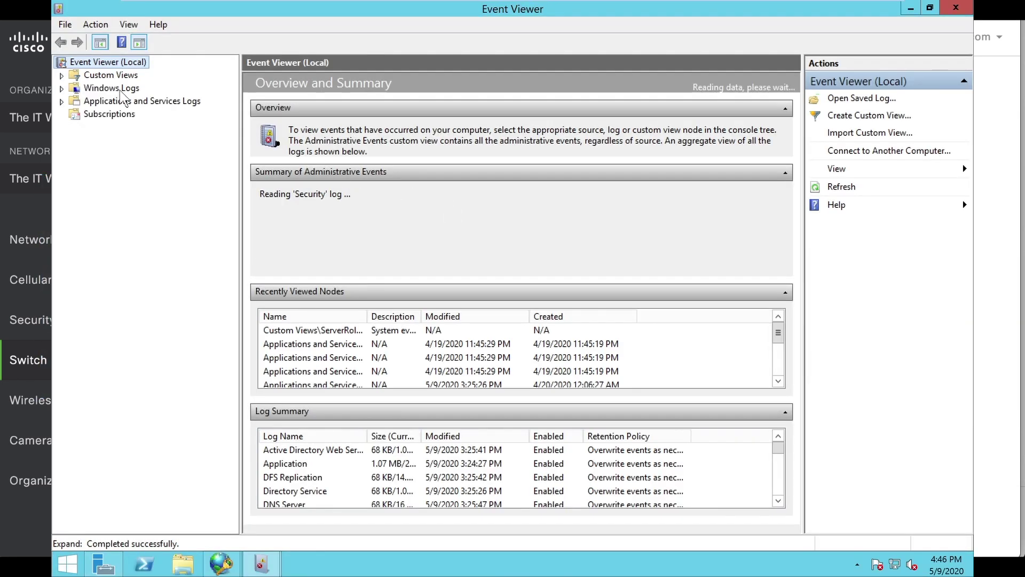
Show the Network Policy and Access Services events and read the latest 6278 access-granted event's details.
{"action": "left_click", "coordinate": [61, 76]}
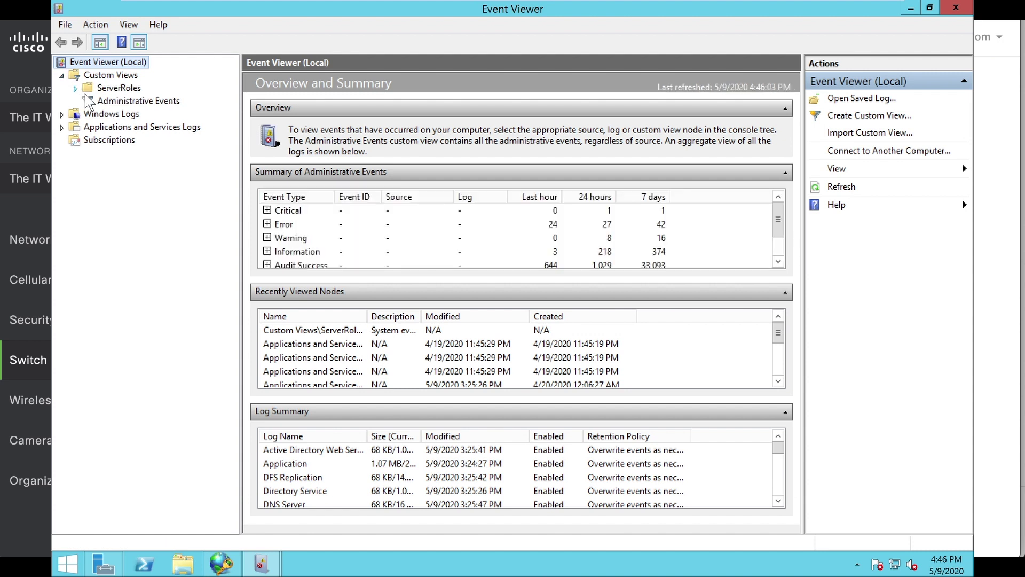
{"action": "left_click", "coordinate": [75, 89]}
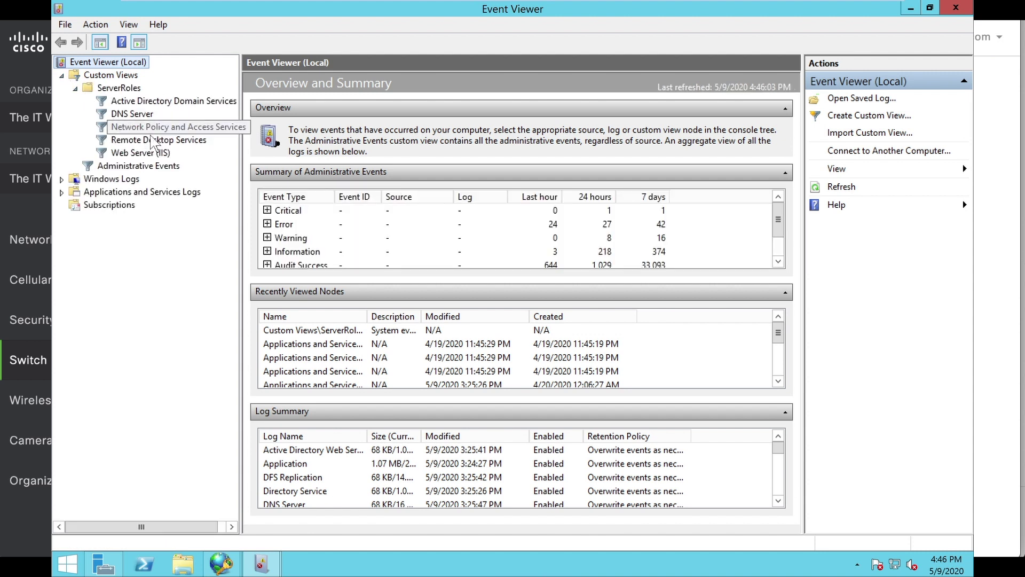
{"action": "left_click", "coordinate": [152, 131]}
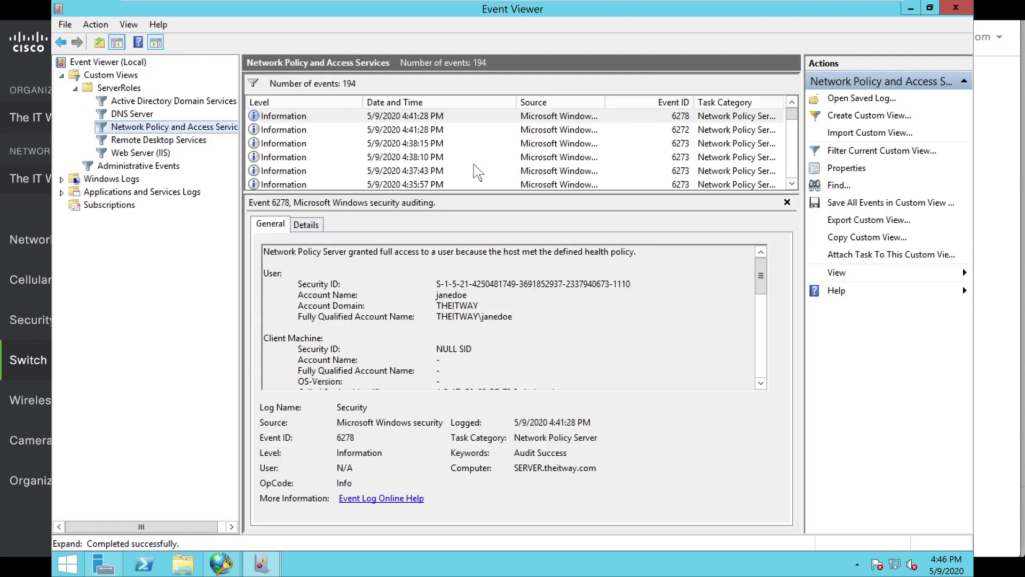
{"action": "left_click", "coordinate": [475, 117]}
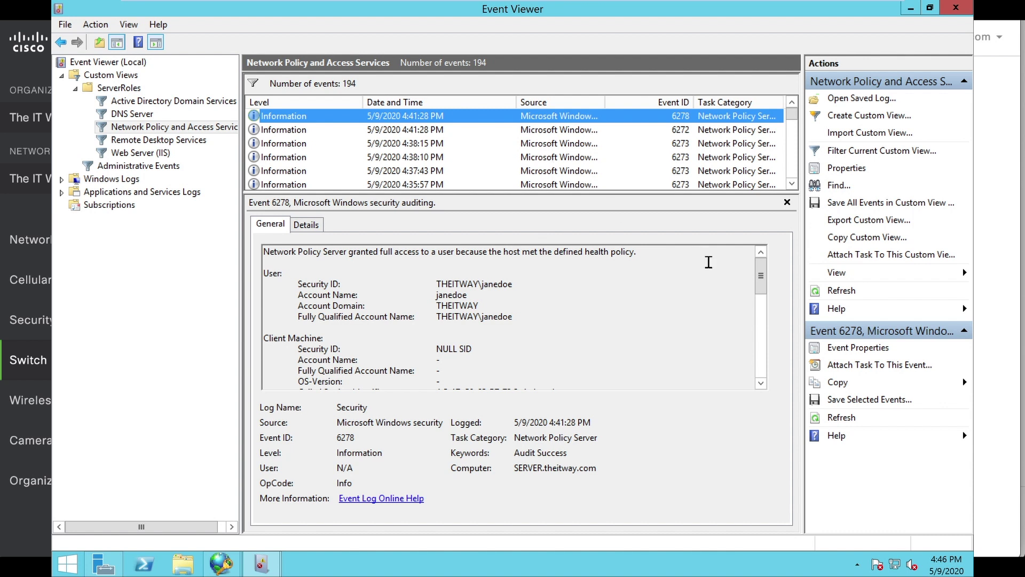
{"action": "left_click_drag", "start_coordinate": [775, 300], "coordinate": [775, 401]}
{"action": "left_click_drag", "start_coordinate": [763, 342], "coordinate": [757, 255]}
{"action": "right_click", "coordinate": [441, 131]}
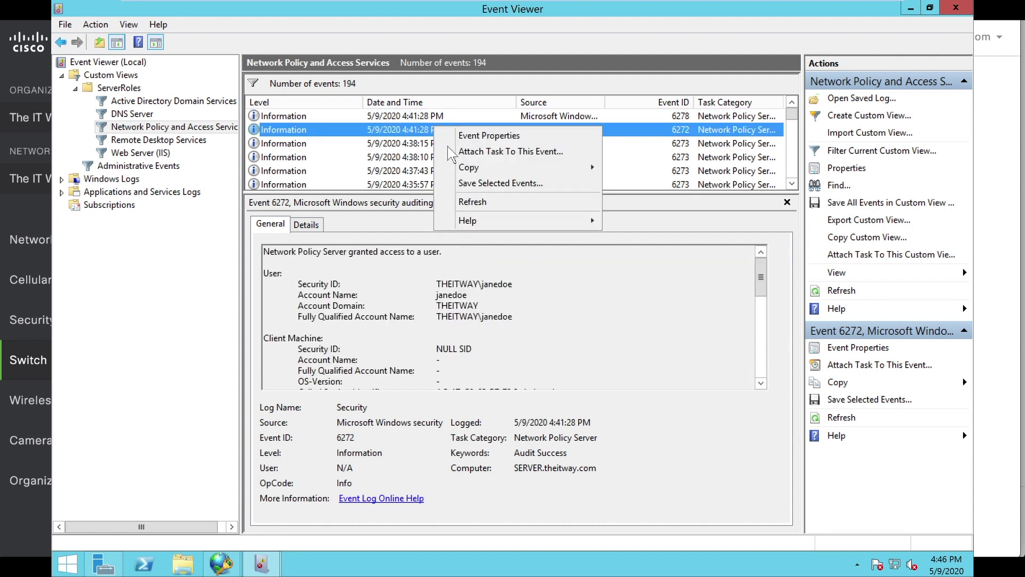
Refresh the NPS events and compare 6272 (granted) with the 6273 denial from 4:37:43 PM.
{"action": "left_click", "coordinate": [474, 202]}
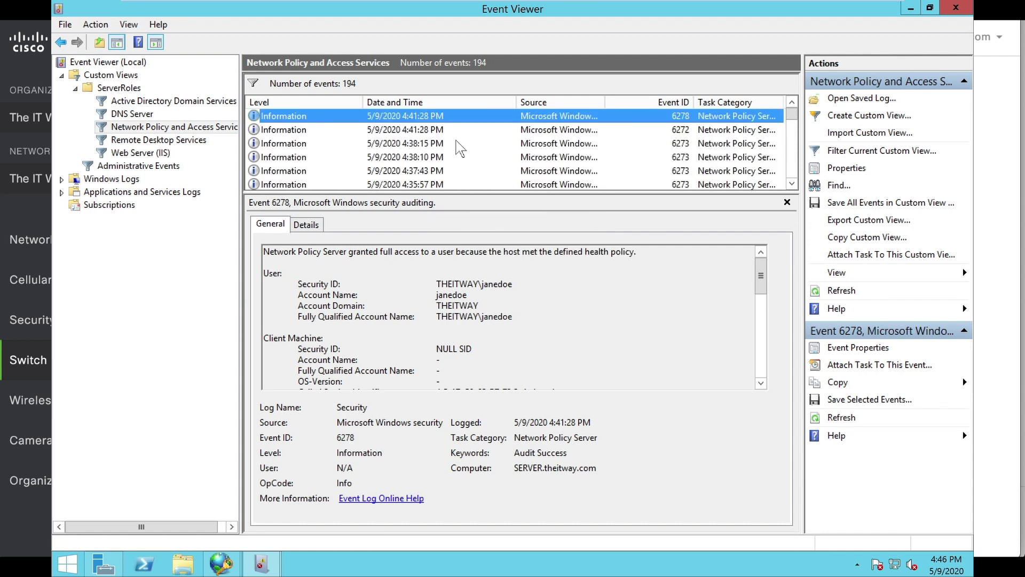
{"action": "key", "text": "Down"}
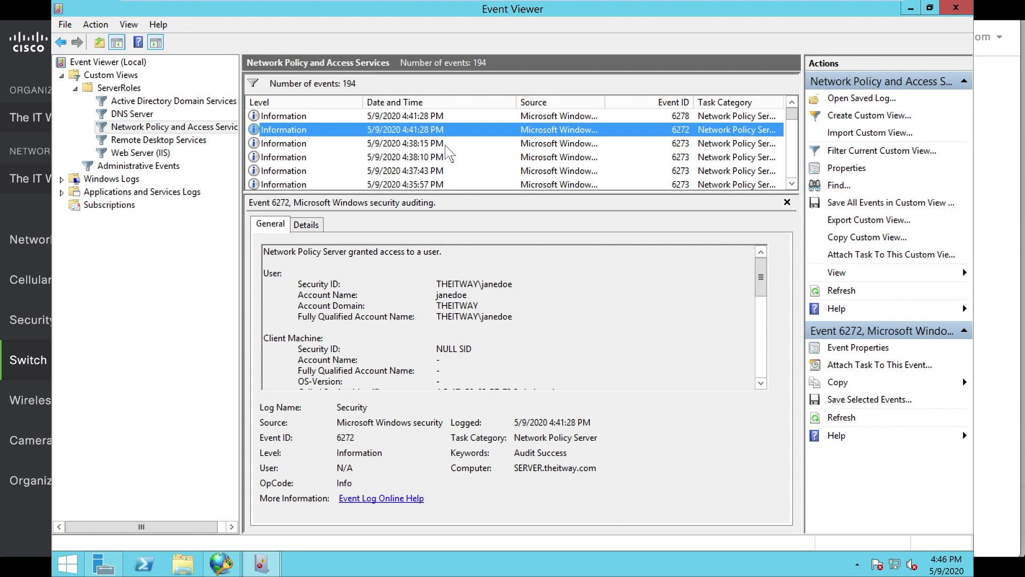
{"action": "right_click", "coordinate": [440, 143]}
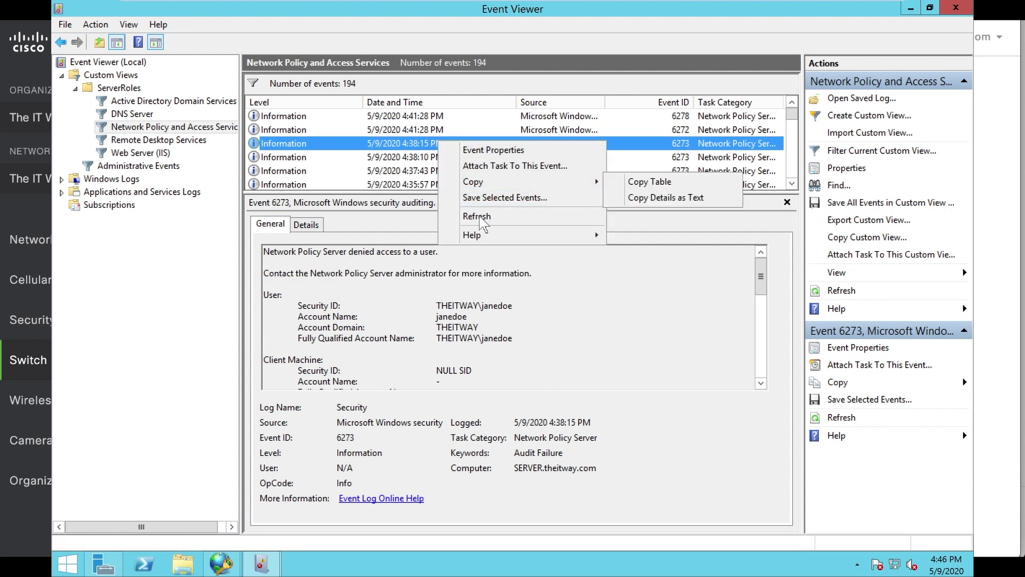
{"action": "left_click", "coordinate": [480, 216]}
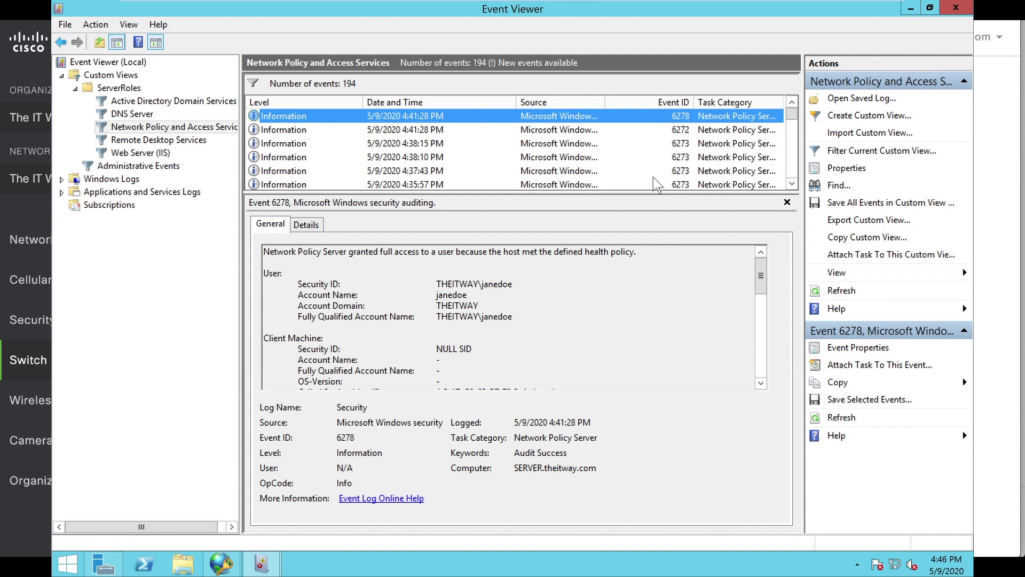
{"action": "left_click", "coordinate": [654, 177]}
{"action": "left_click", "coordinate": [575, 136]}
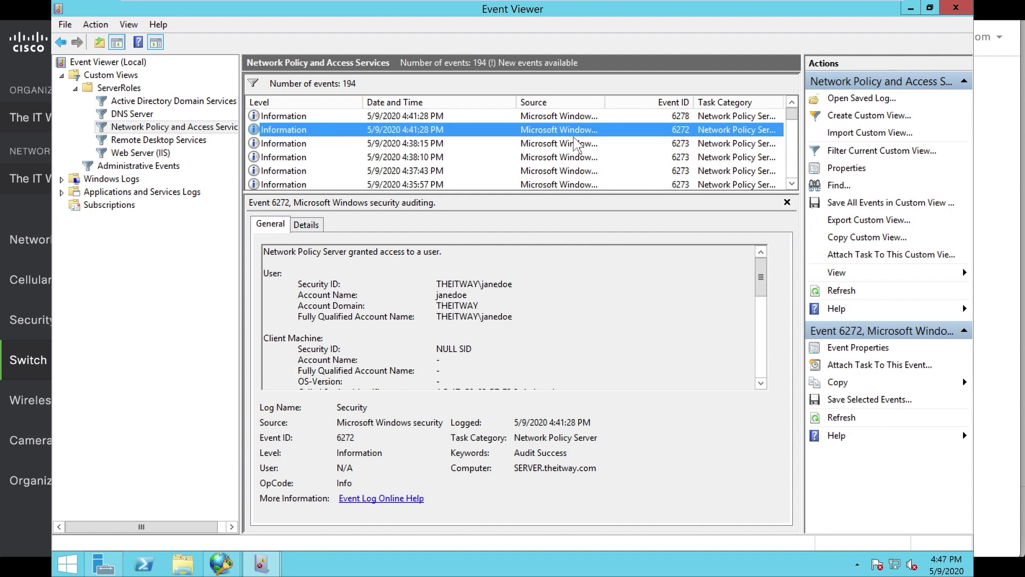
{"action": "right_click", "coordinate": [574, 138]}
{"action": "left_click", "coordinate": [609, 209]}
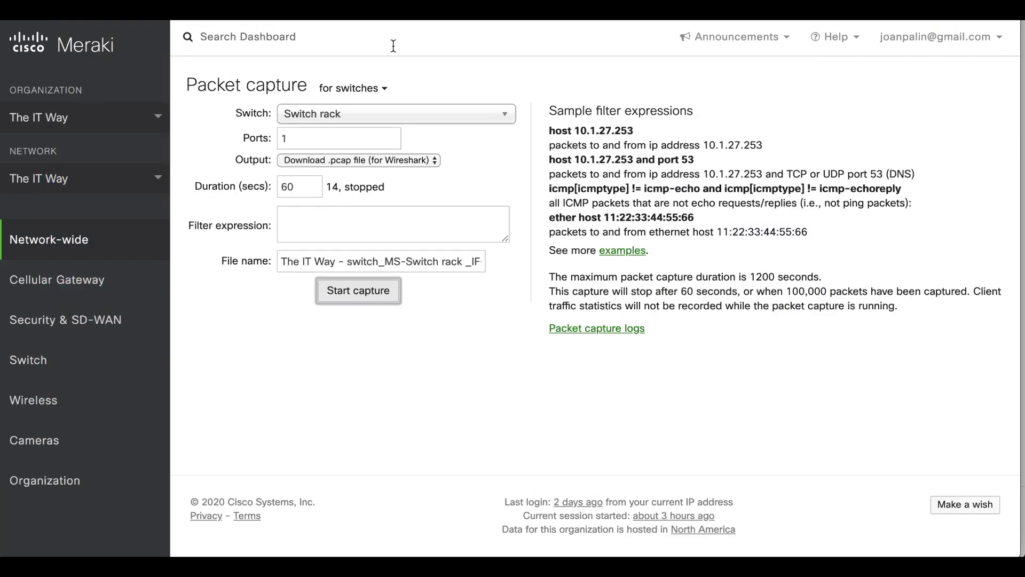
Capture Switch rack port 1 traffic during a RADIUS test retry, then stop and download the pcap.
{"action": "left_click", "coordinate": [363, 295]}
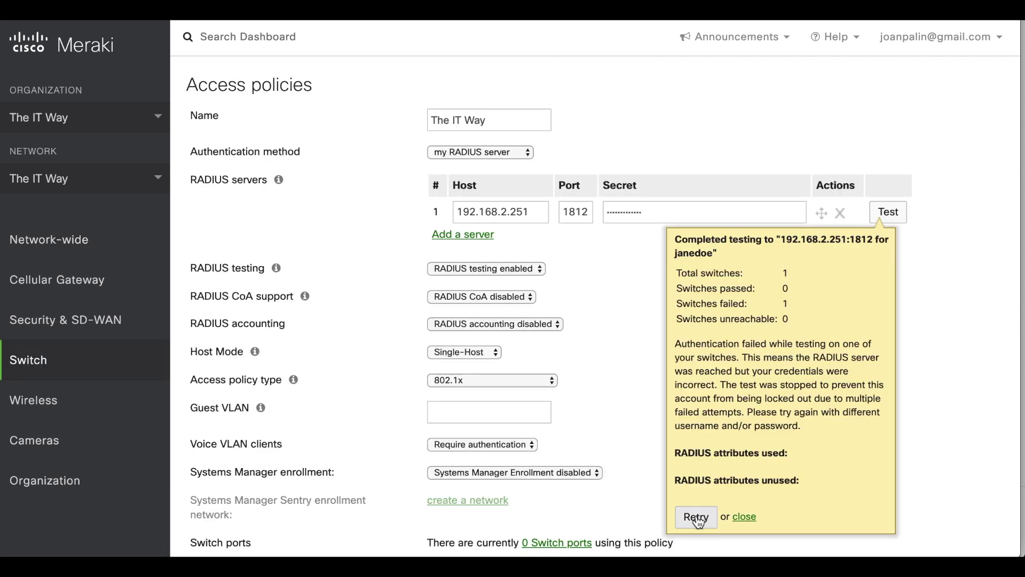
{"action": "left_click", "coordinate": [696, 517]}
{"action": "left_click", "coordinate": [704, 336]}
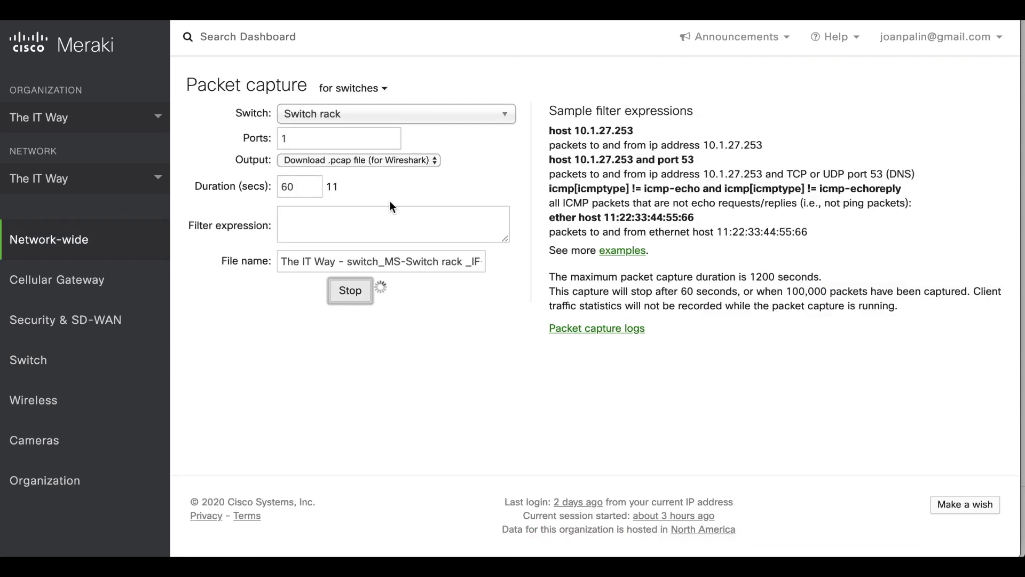
{"action": "left_click", "coordinate": [348, 290]}
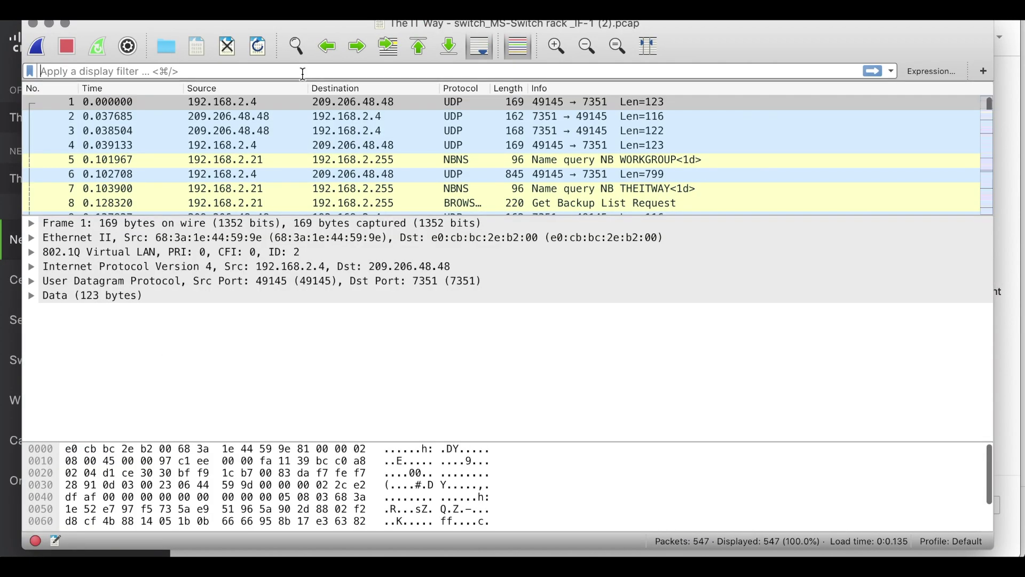
Apply the 'radius' display filter to show only RADIUS packets in the capture.
{"action": "left_click", "coordinate": [302, 74]}
{"action": "type", "text": "radius"}
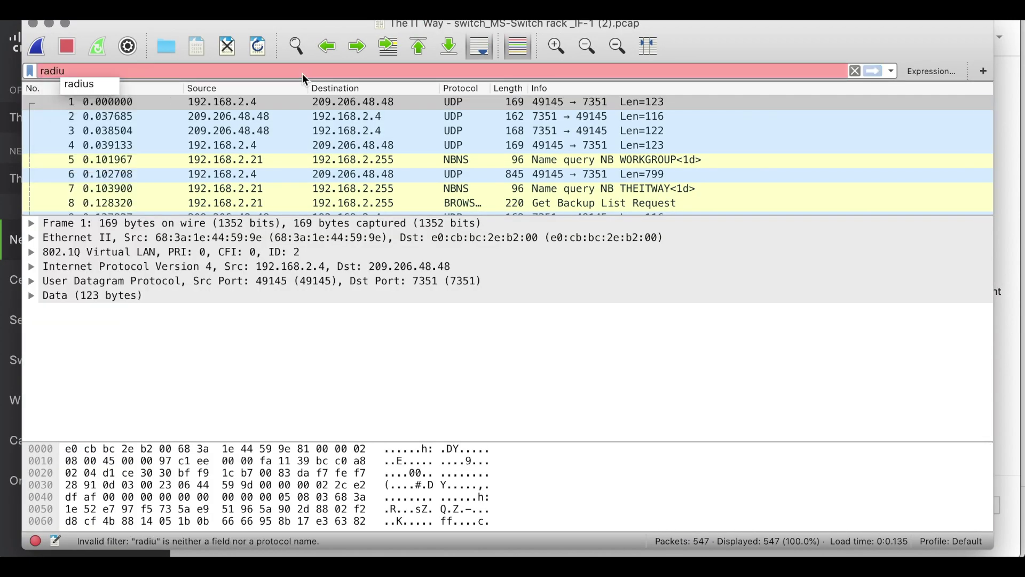
{"action": "key", "text": "Return"}
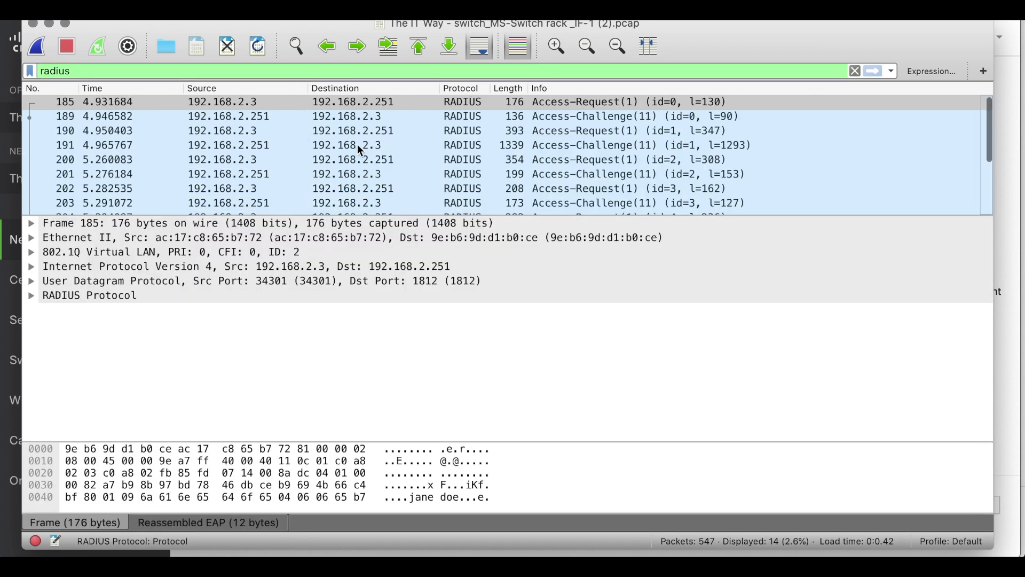
{"action": "scroll", "coordinate": [357, 145], "scroll_direction": "down", "scroll_amount": 1}
{"action": "scroll", "coordinate": [358, 146], "scroll_direction": "down", "scroll_amount": 1}
Inspect the Access-Request/Access-Challenge packets between 192.168.2.3 and 192.168.2.251, starting at packet 200.
{"action": "left_click", "coordinate": [418, 147]}
{"action": "left_click", "coordinate": [414, 161]}
{"action": "left_click", "coordinate": [406, 175]}
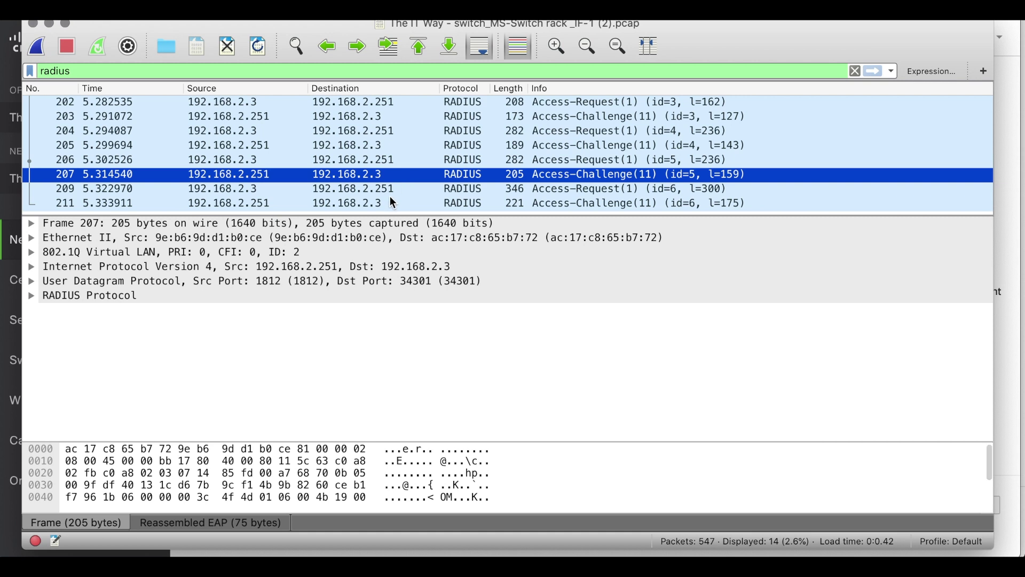
{"action": "left_click", "coordinate": [390, 193]}
{"action": "scroll", "coordinate": [393, 202], "scroll_direction": "up", "scroll_amount": 2}
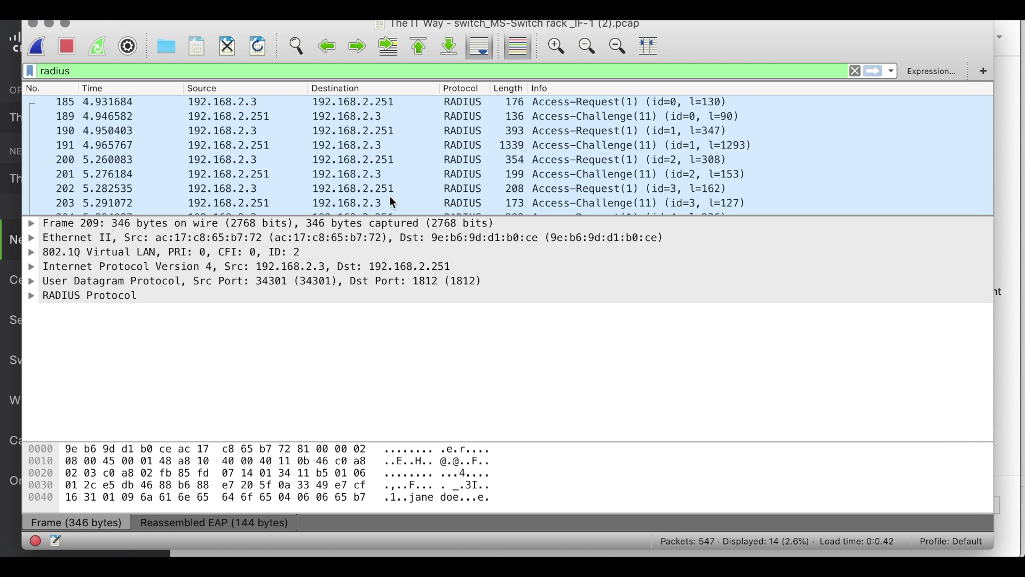
{"action": "left_click", "coordinate": [324, 159]}
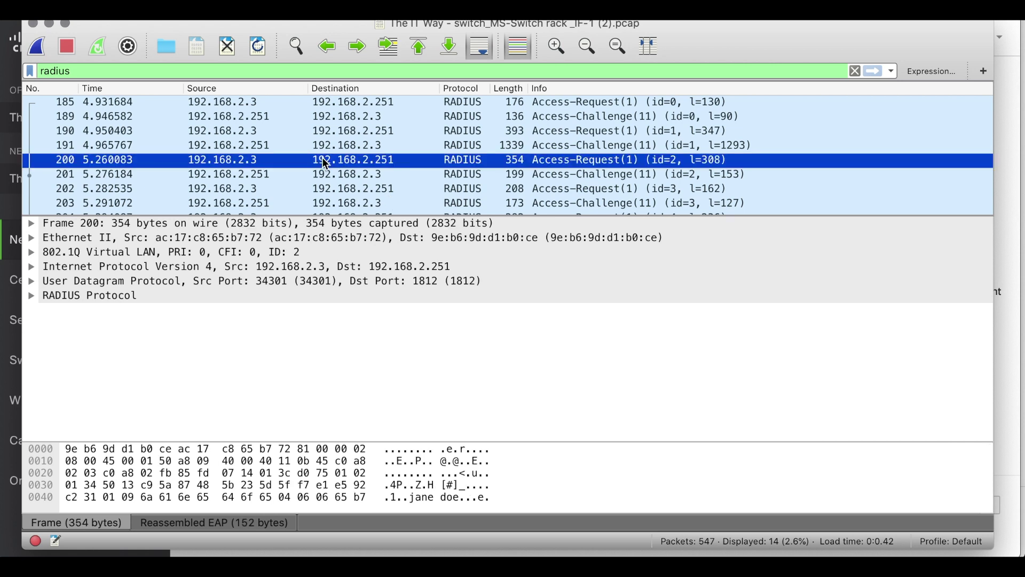
{"action": "key", "text": "Down"}
{"action": "key", "text": "Down"}
{"action": "key", "text": "Down"}
{"action": "key", "text": "Down"}
{"action": "key", "text": "Down"}
{"action": "key", "text": "Down"}
{"action": "key", "text": "Down"}
{"action": "key", "text": "Down"}
{"action": "key", "text": "Down"}
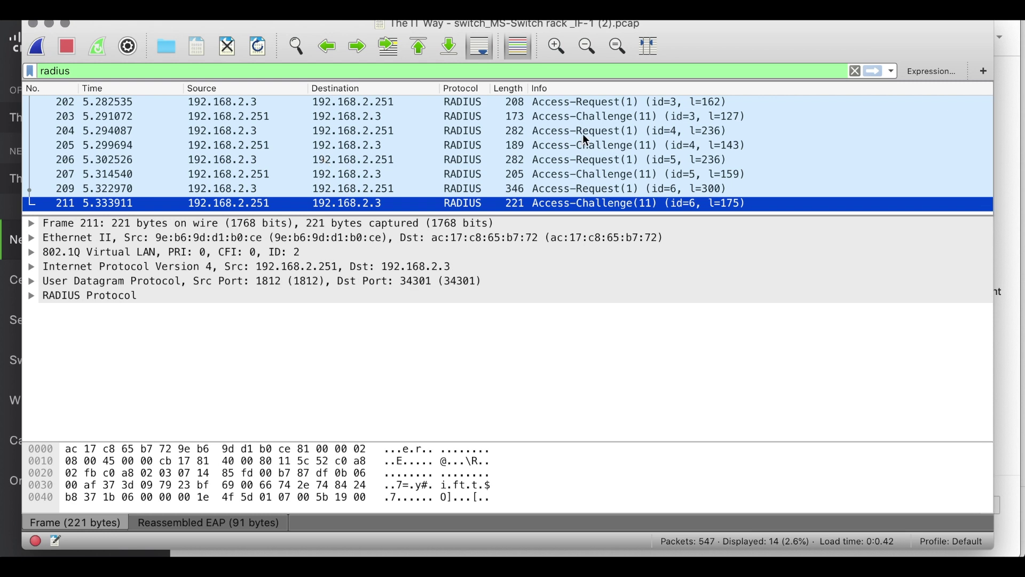
{"action": "left_click", "coordinate": [1004, 107]}
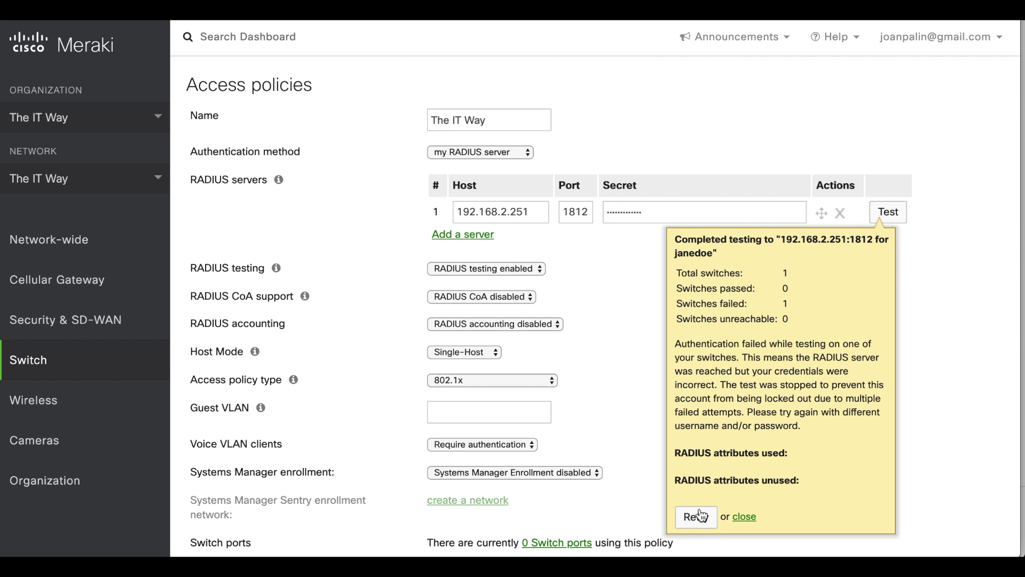
Retry the switch RADIUS connectivity test with the test account's password.
{"action": "left_click", "coordinate": [697, 517]}
{"action": "key", "text": "Tab"}
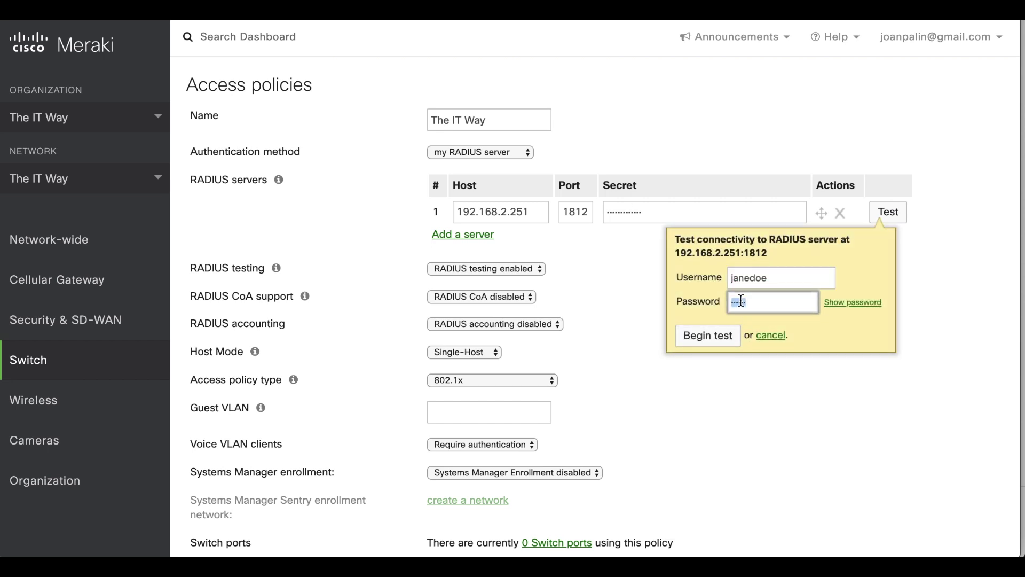
{"action": "left_click", "coordinate": [707, 326]}
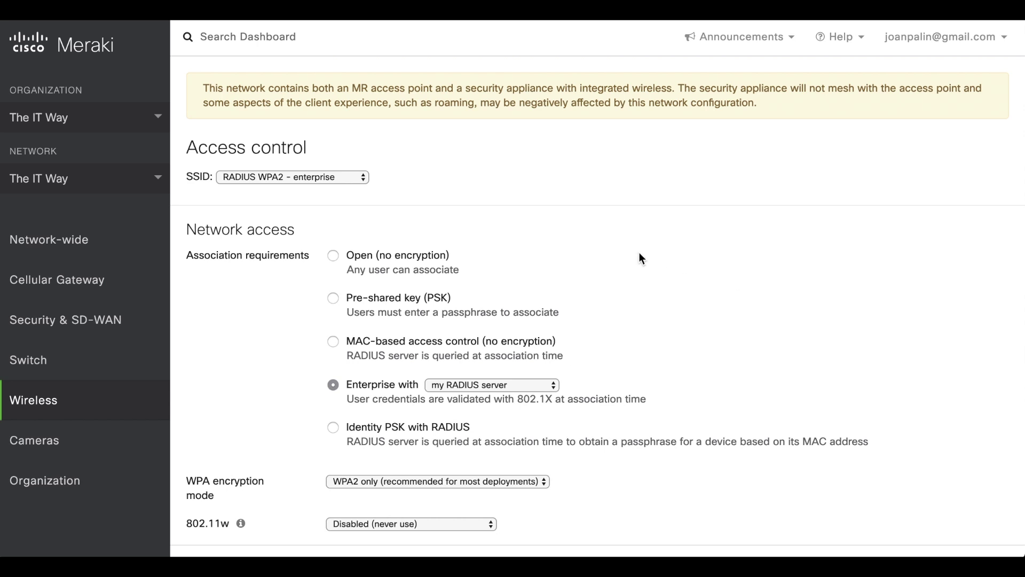
{"action": "scroll", "coordinate": [638, 254], "scroll_direction": "down", "scroll_amount": 2}
{"action": "scroll", "coordinate": [284, 299], "scroll_direction": "down", "scroll_amount": 8}
{"action": "scroll", "coordinate": [284, 299], "scroll_direction": "up", "scroll_amount": 6}
{"action": "scroll", "coordinate": [284, 298], "scroll_direction": "up", "scroll_amount": 1}
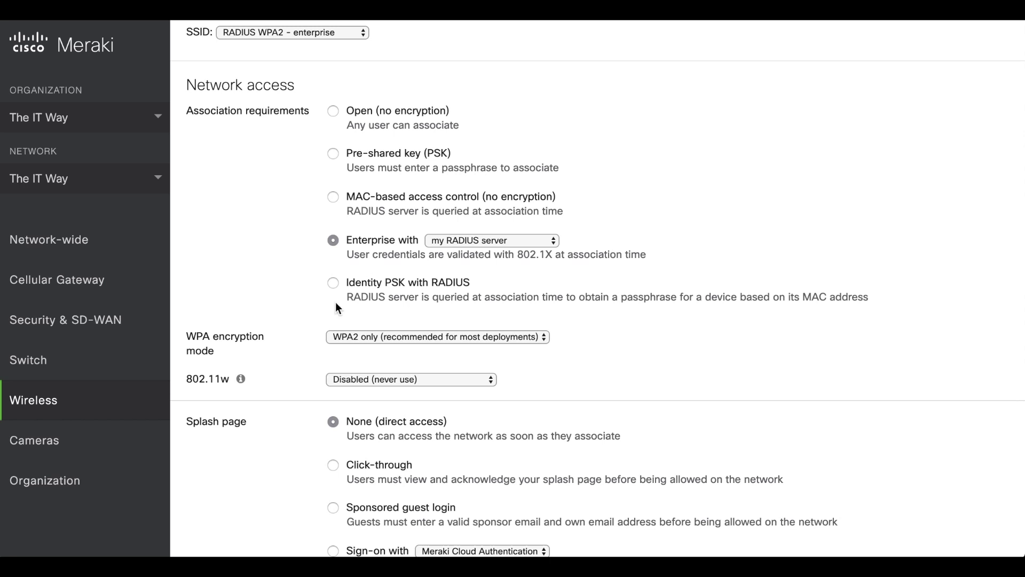
{"action": "scroll", "coordinate": [287, 358], "scroll_direction": "down", "scroll_amount": 20}
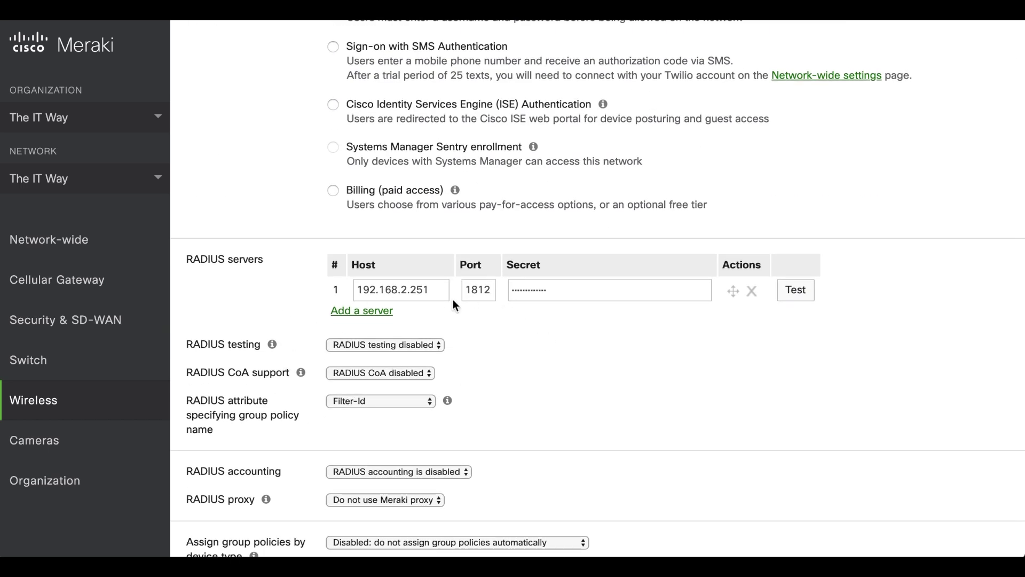
{"action": "left_click_drag", "start_coordinate": [435, 291], "coordinate": [355, 292]}
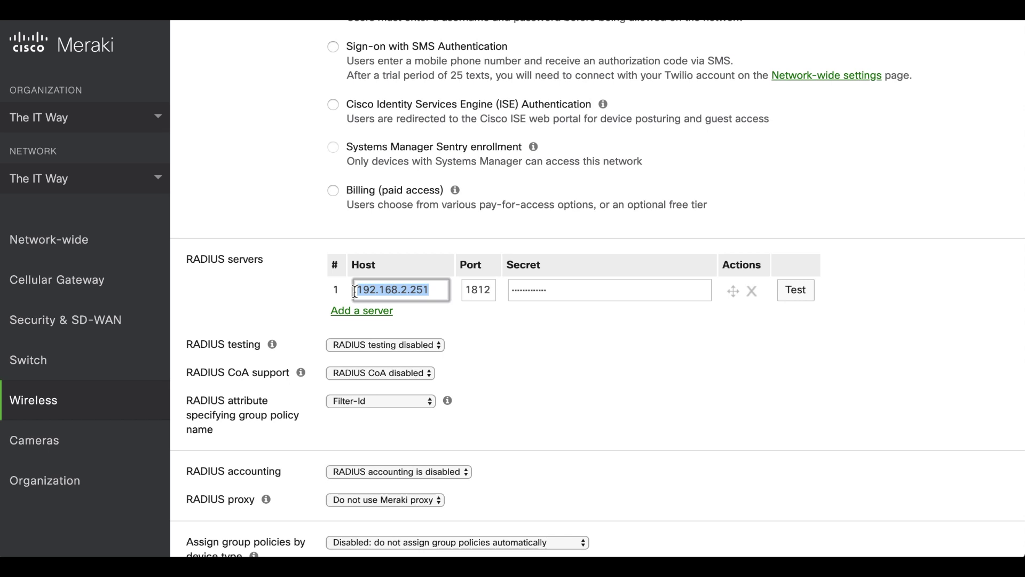
{"action": "scroll", "coordinate": [320, 257], "scroll_direction": "up", "scroll_amount": 10}
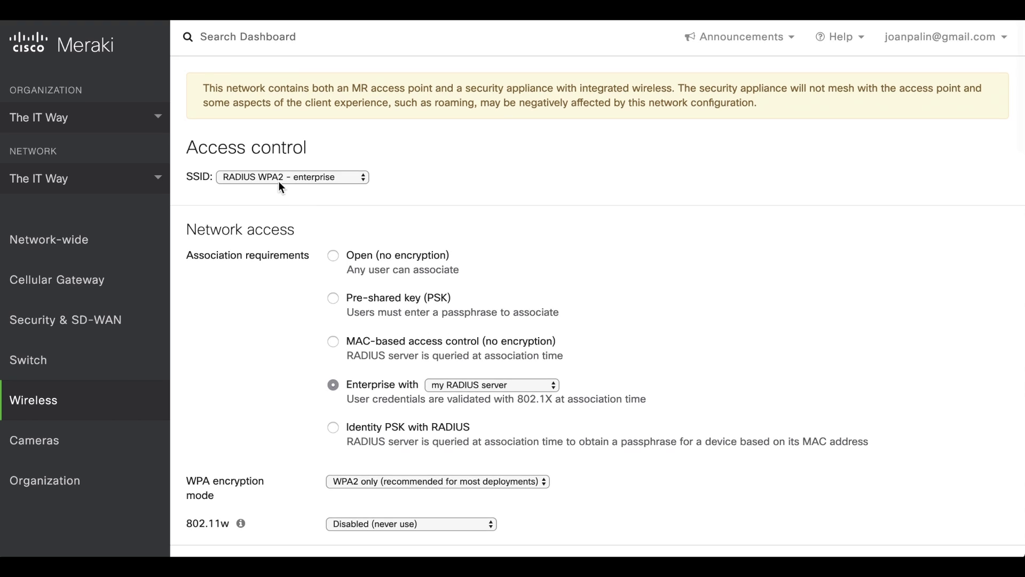
Switch to the RADIUS Splash SSID, keeping my RADIUS server as the sign-on source.
{"action": "left_click", "coordinate": [277, 181]}
{"action": "left_click", "coordinate": [273, 189]}
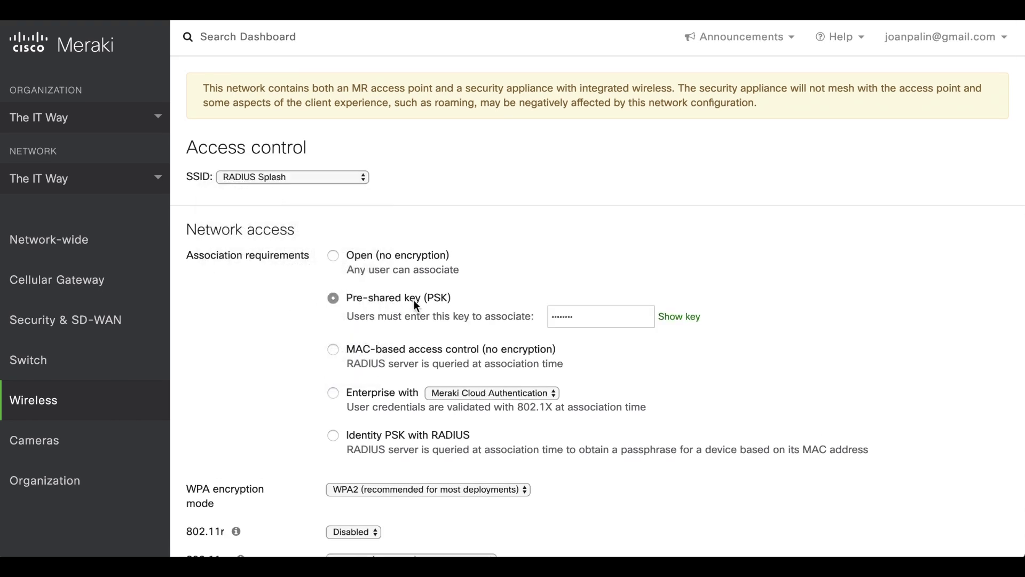
{"action": "scroll", "coordinate": [287, 364], "scroll_direction": "down", "scroll_amount": 9}
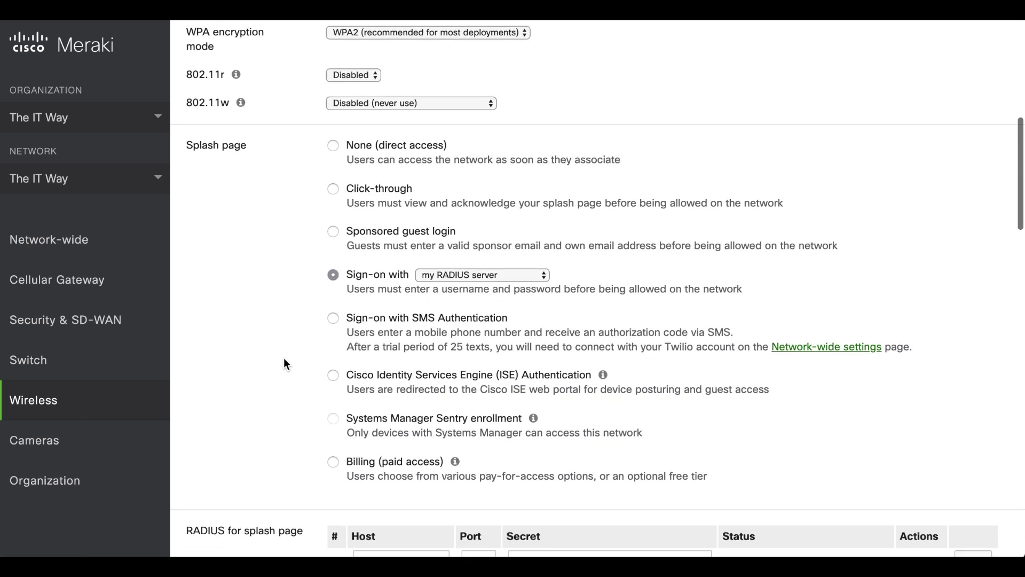
{"action": "left_click", "coordinate": [447, 274]}
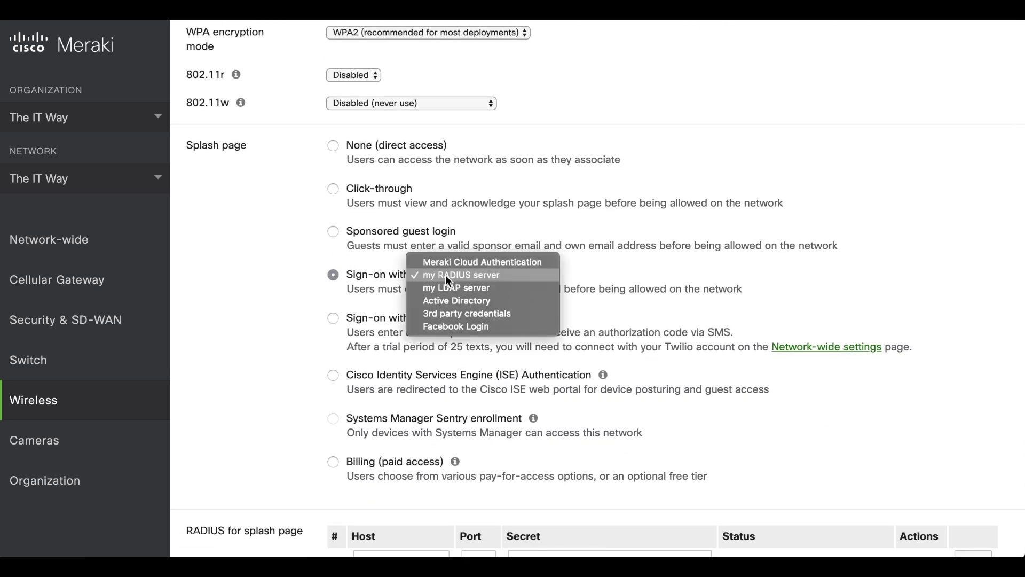
{"action": "left_click", "coordinate": [293, 297]}
{"action": "scroll", "coordinate": [292, 297], "scroll_direction": "down", "scroll_amount": 1}
{"action": "scroll", "coordinate": [293, 301], "scroll_direction": "down", "scroll_amount": 5}
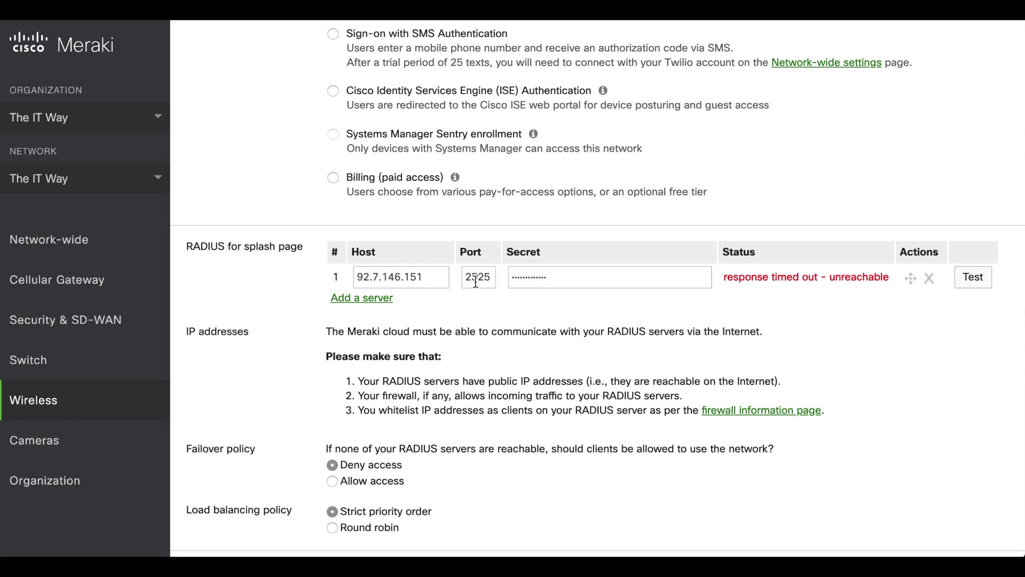
Review the splash RADIUS host 92.7.146.151 and its reachability requirements text.
{"action": "left_click_drag", "start_coordinate": [427, 277], "coordinate": [356, 279]}
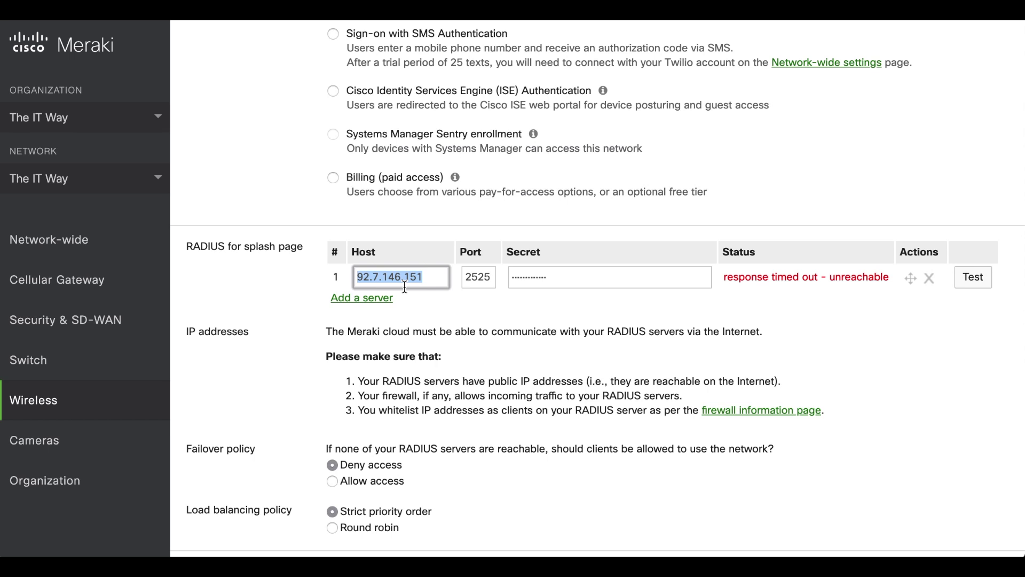
{"action": "left_click_drag", "start_coordinate": [342, 380], "coordinate": [591, 421]}
{"action": "left_click", "coordinate": [591, 422]}
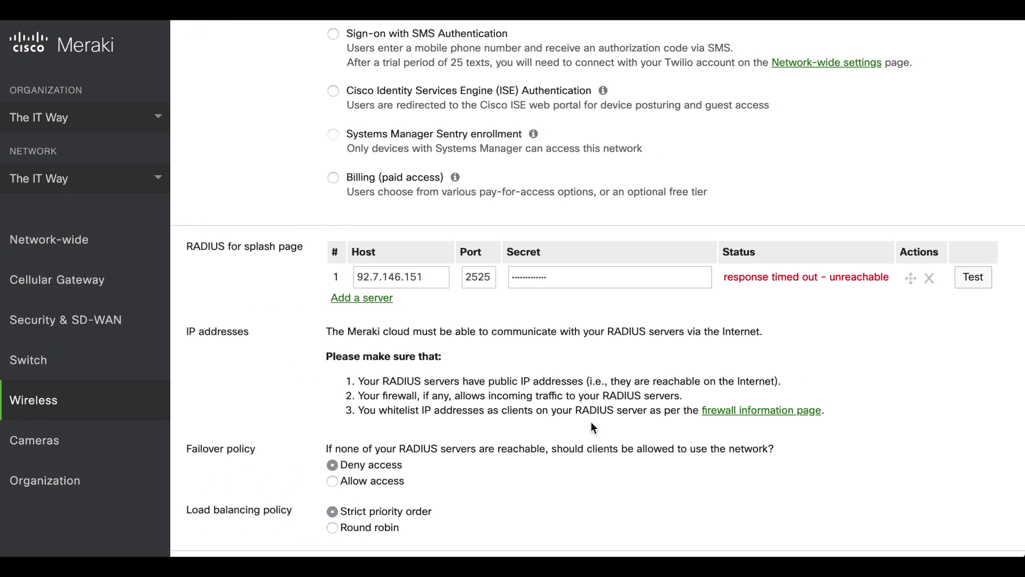
{"action": "double_click", "coordinate": [378, 276]}
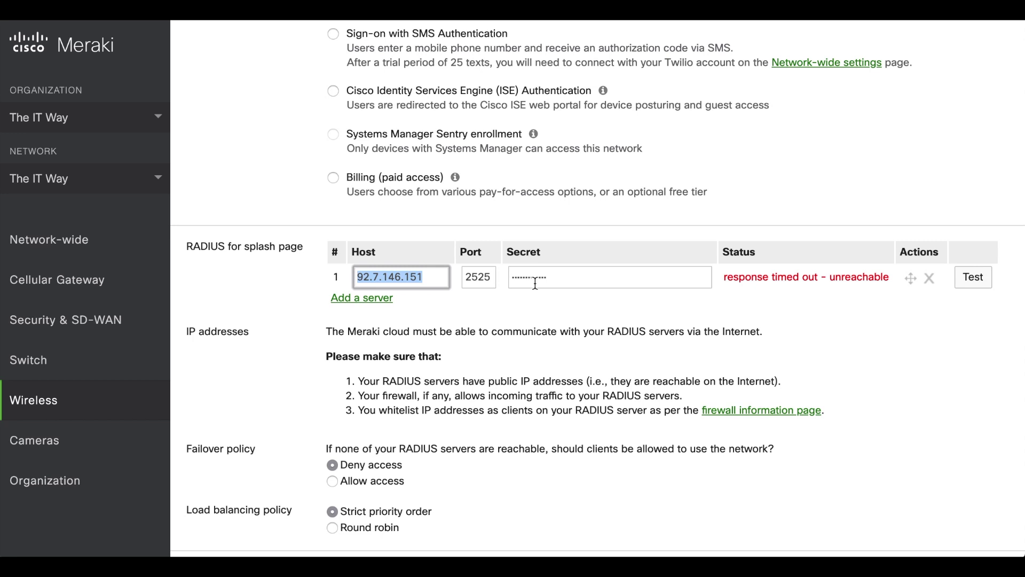
Test connectivity to splash RADIUS server 92.7.146.151:2525, then cancel the test.
{"action": "left_click", "coordinate": [973, 278]}
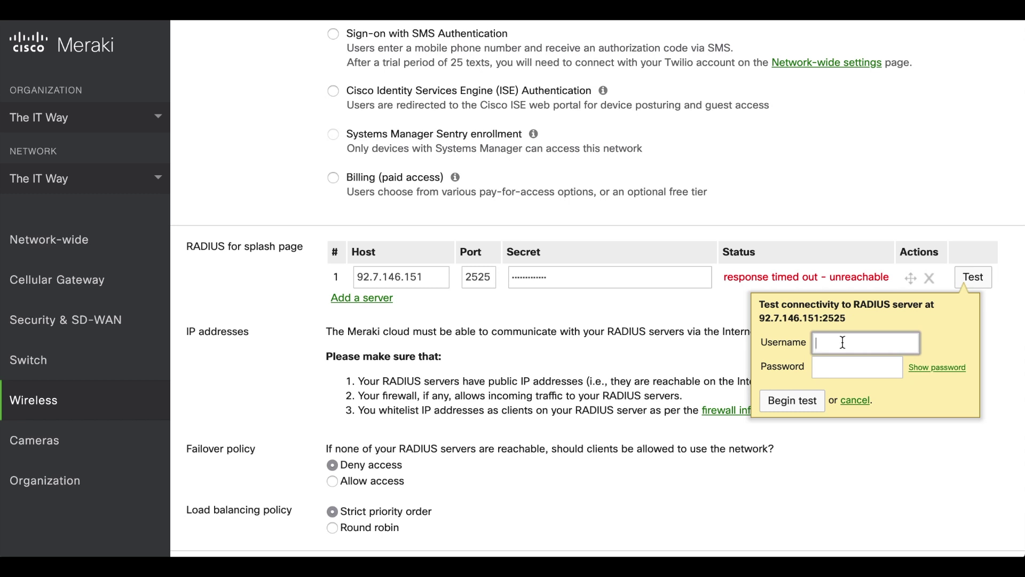
{"action": "left_click", "coordinate": [709, 357]}
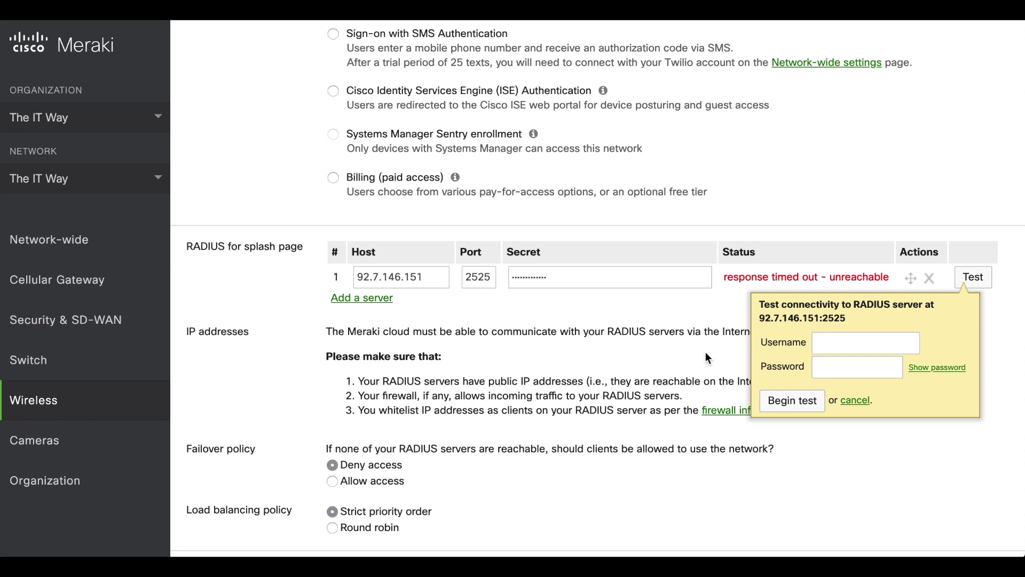
{"action": "left_click", "coordinate": [856, 400]}
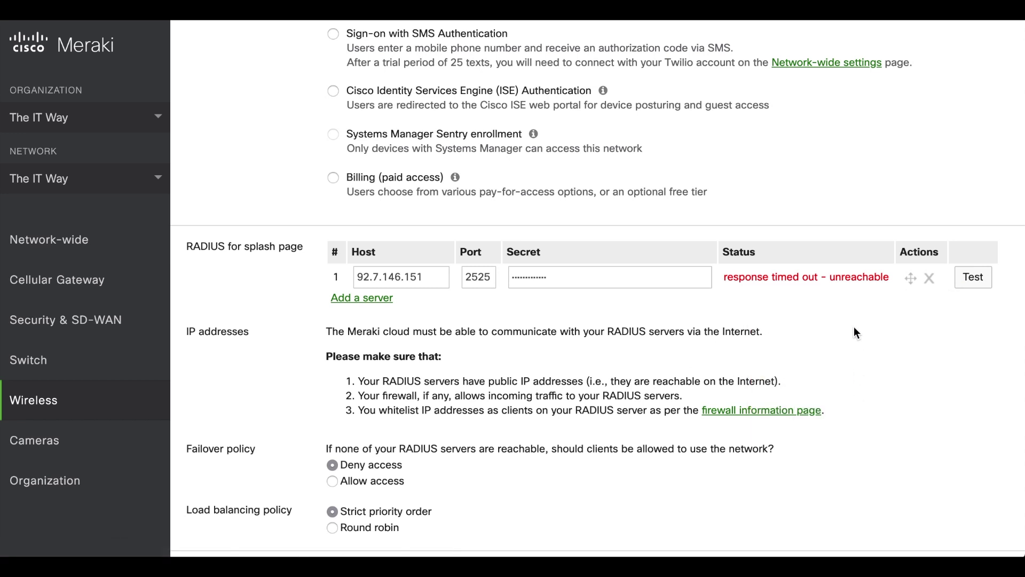
{"action": "scroll", "coordinate": [854, 332], "scroll_direction": "up", "scroll_amount": 10}
{"action": "left_click", "coordinate": [848, 47]}
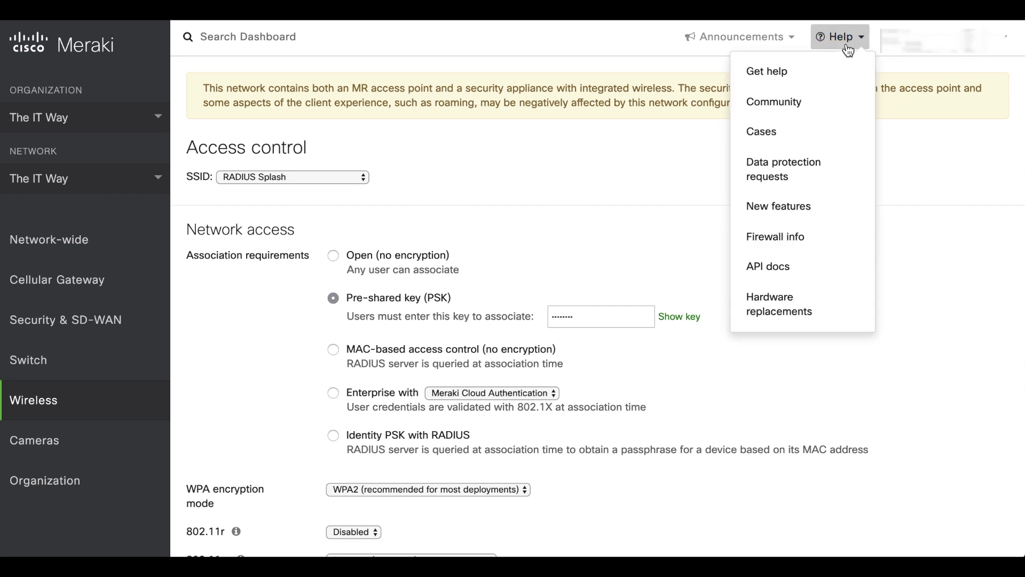
On Firewall info, select the sign-on splash RADIUS sources 108.161.147.0/24 and 209.206.48.0/20.
{"action": "left_click", "coordinate": [768, 249]}
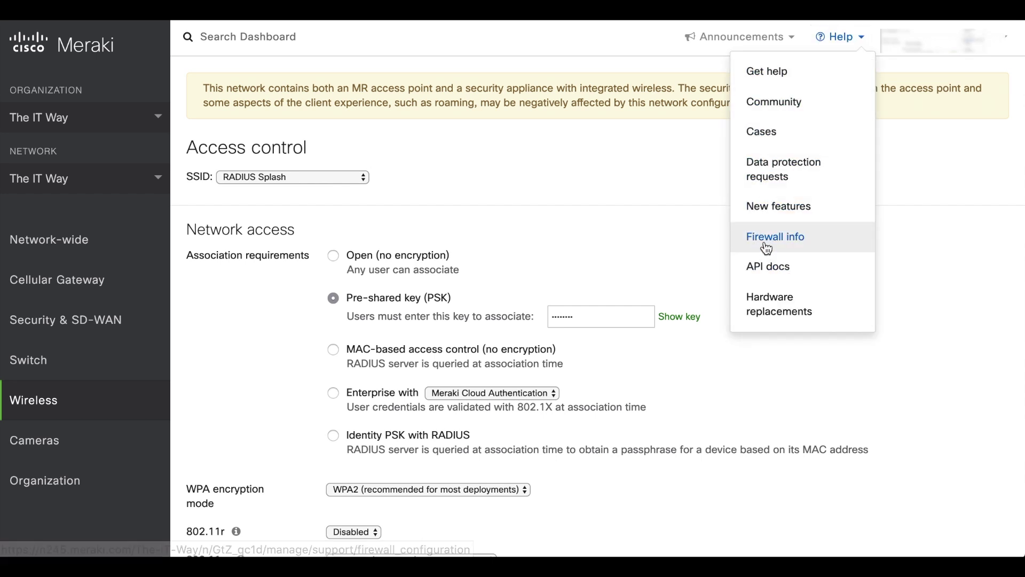
{"action": "scroll", "coordinate": [523, 378], "scroll_direction": "down", "scroll_amount": 3}
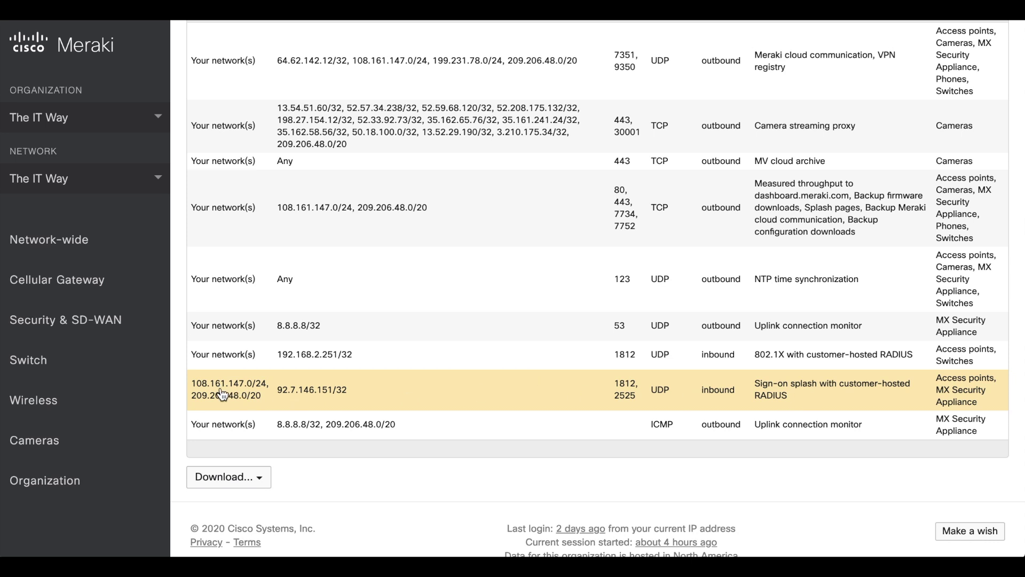
{"action": "left_click_drag", "start_coordinate": [192, 384], "coordinate": [263, 399]}
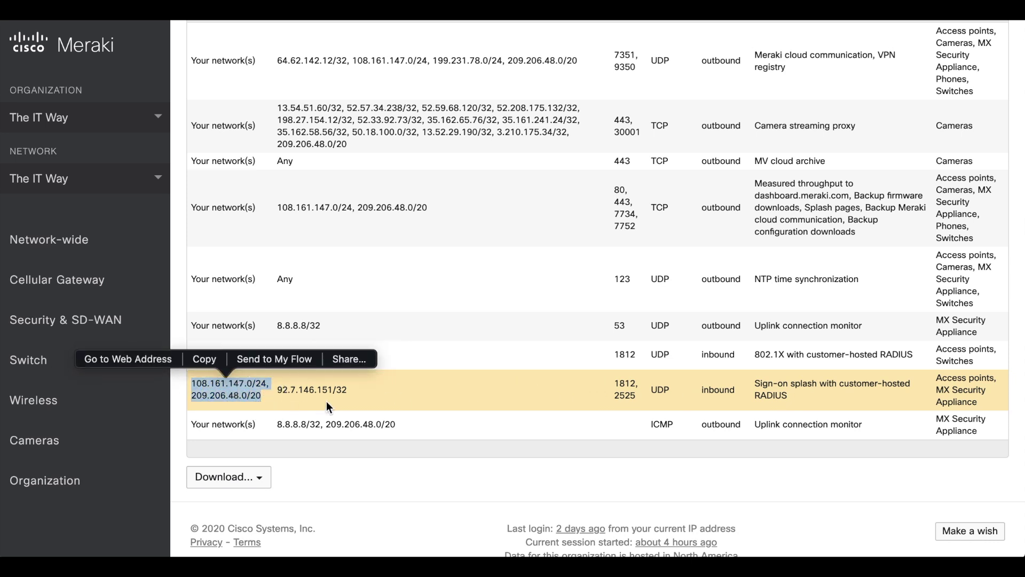
{"action": "left_click", "coordinate": [361, 477]}
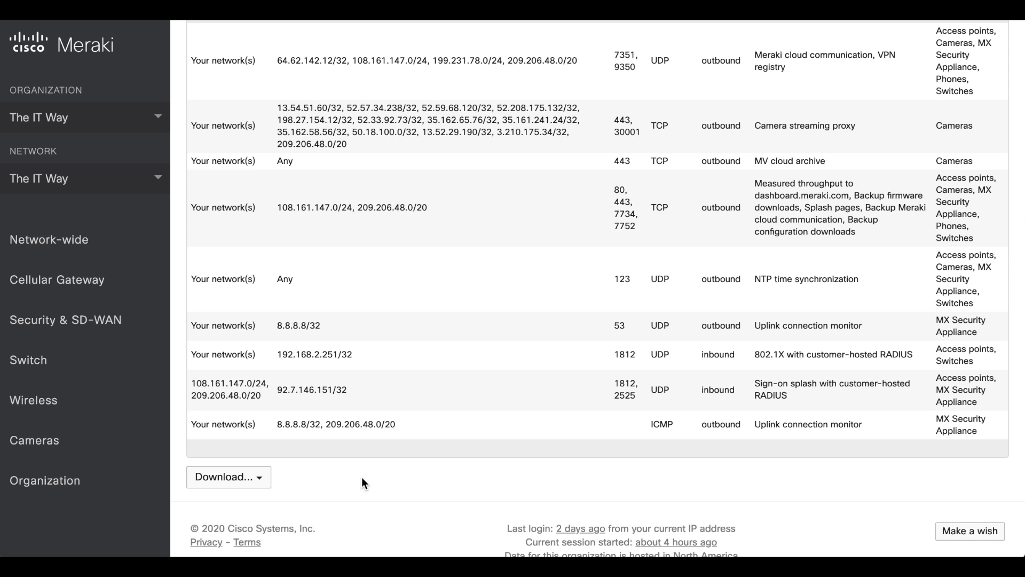
{"action": "left_click_drag", "start_coordinate": [267, 402], "coordinate": [195, 392]}
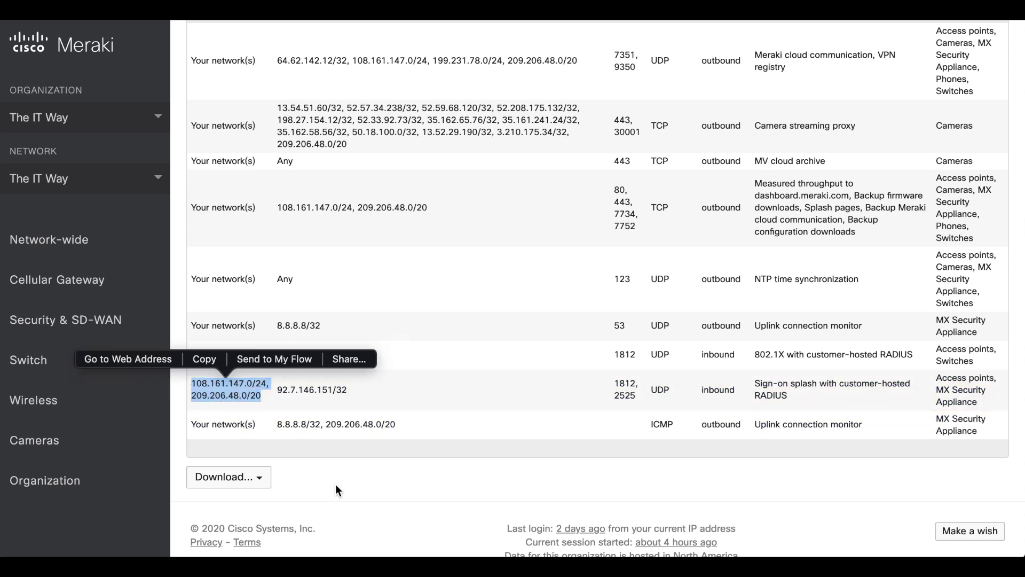
{"action": "left_click", "coordinate": [335, 484]}
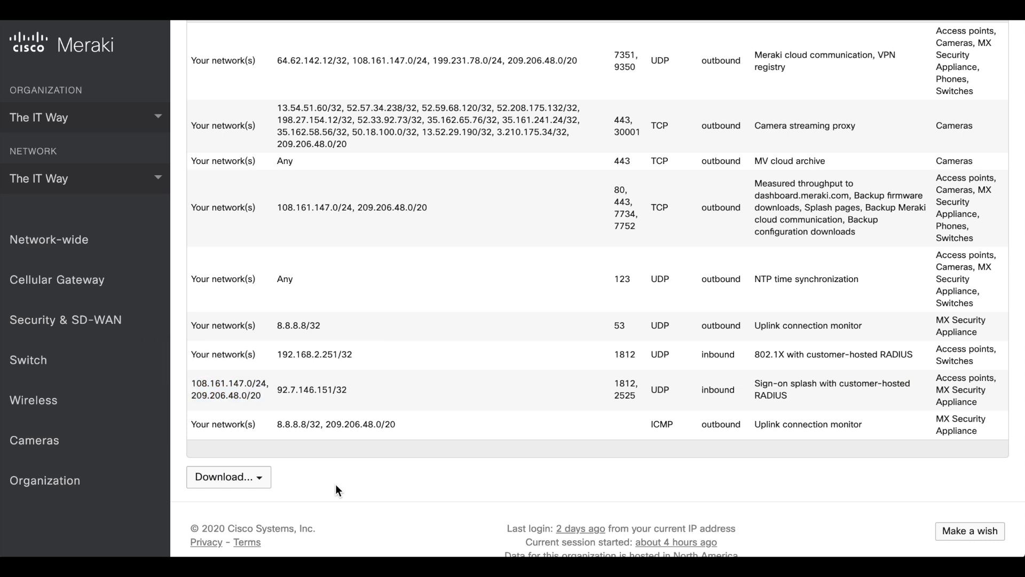